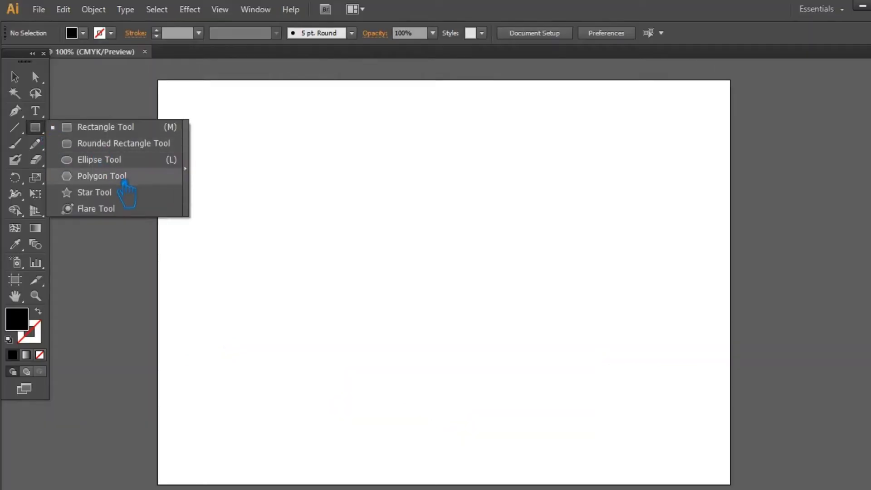
Step: On the empty document, choose the Polygon Tool from the shape flyout
click(116, 175)
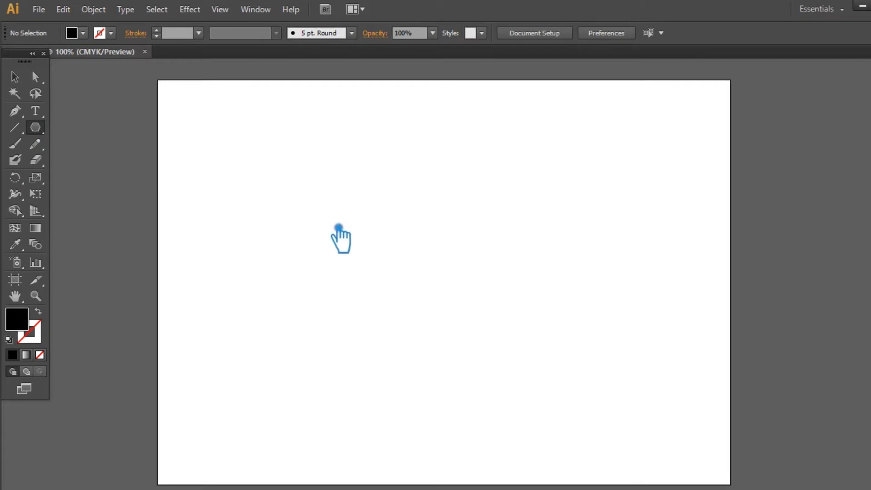
Step: Create a 3-sided polygon triangle and enlarge it
click(353, 229)
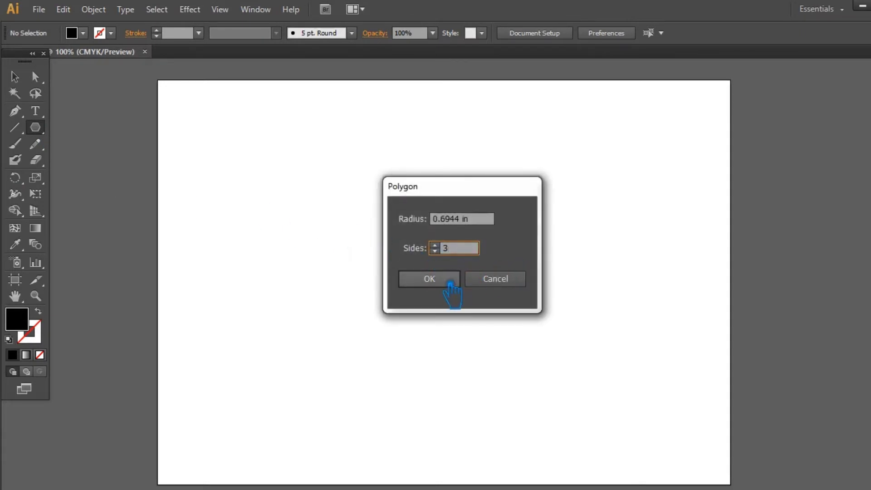
click(450, 285)
click(24, 81)
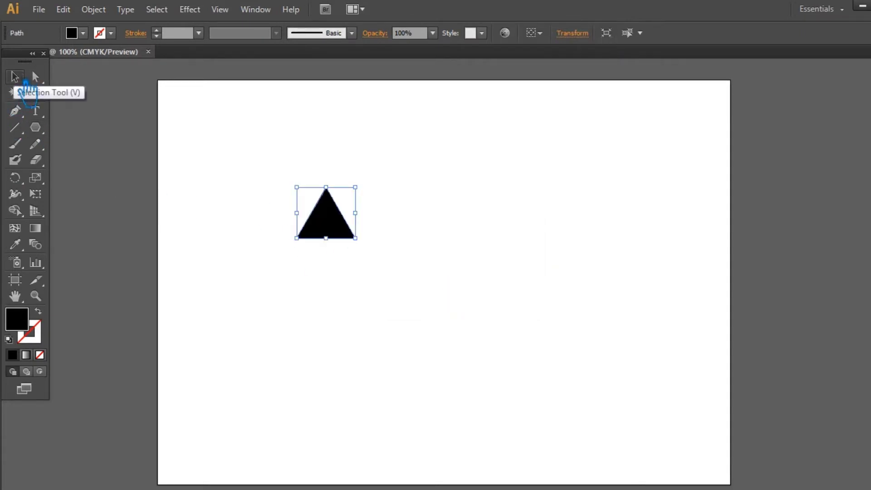
drag(356, 237, 442, 311)
Step: Turn the triangle into a 26 pt outline and Alt-drag an overlapping copy right
key(shift+x)
click(172, 33)
scroll(171, 34, up, 10)
scroll(171, 33, up, 4)
scroll(172, 34, up, 4)
scroll(172, 33, up, 5)
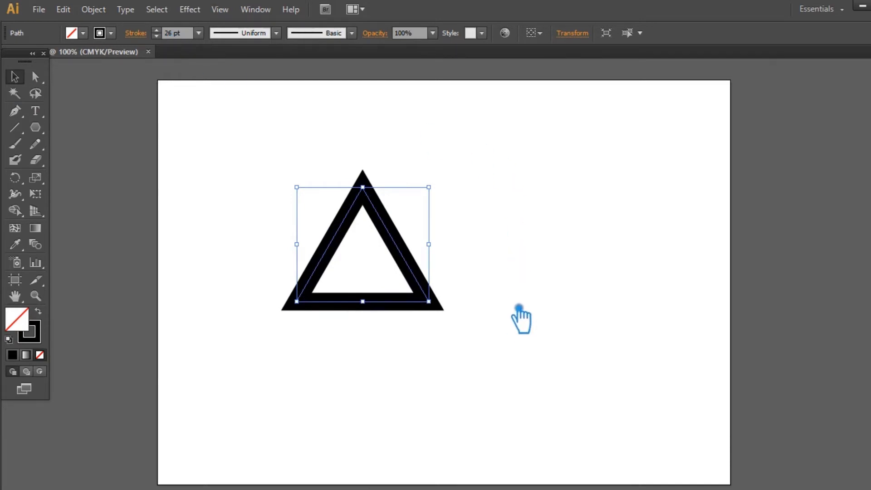
drag(421, 270, 474, 270)
click(579, 285)
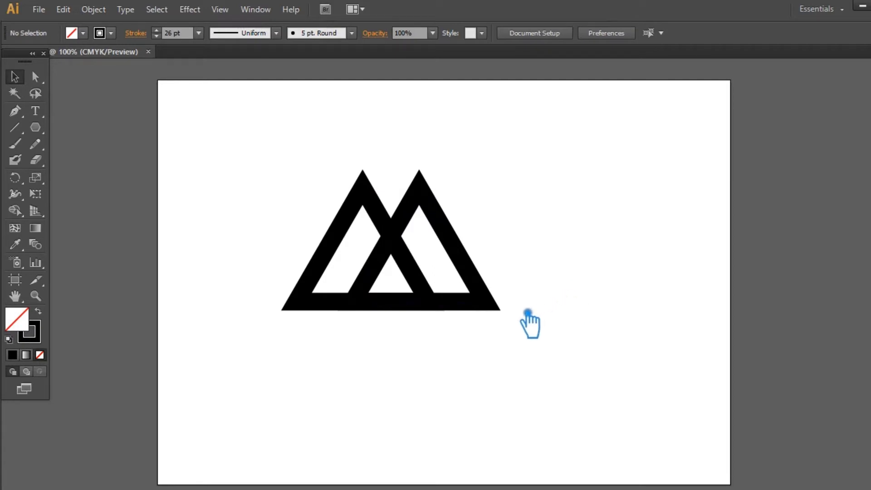
Step: Create a 6-sided hexagon and rotate it 90° so a point faces up
click(44, 131)
click(101, 173)
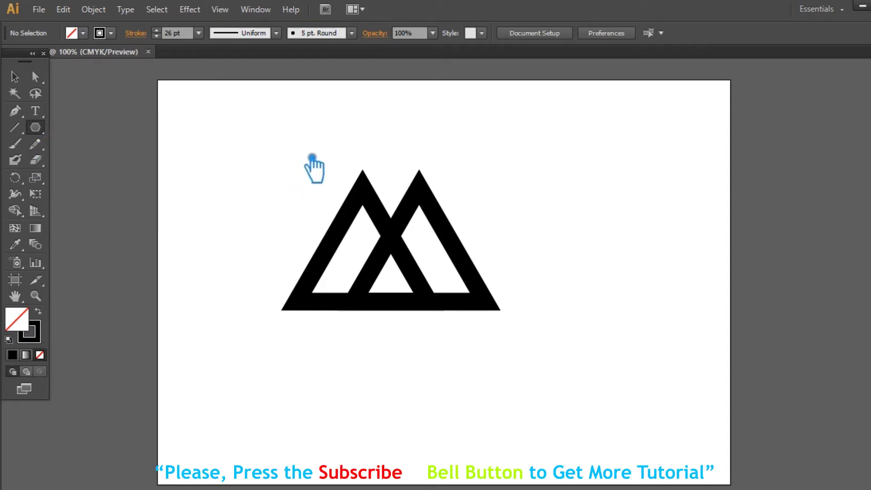
click(232, 187)
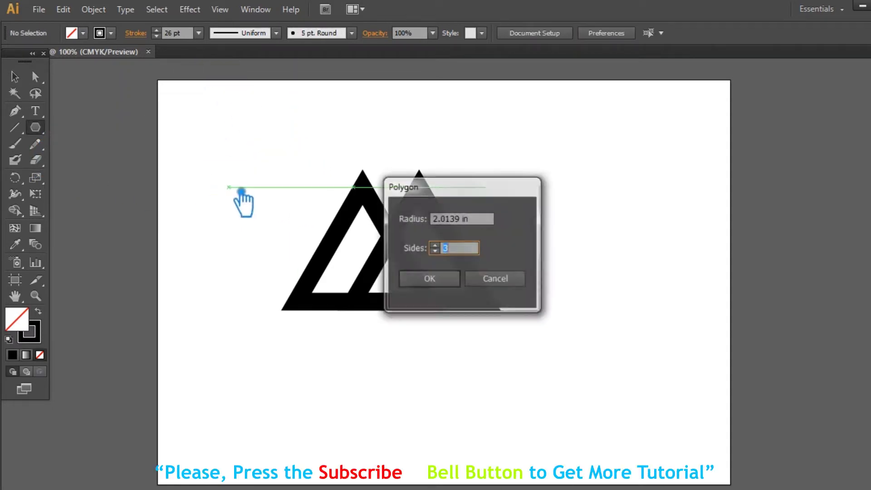
click(429, 278)
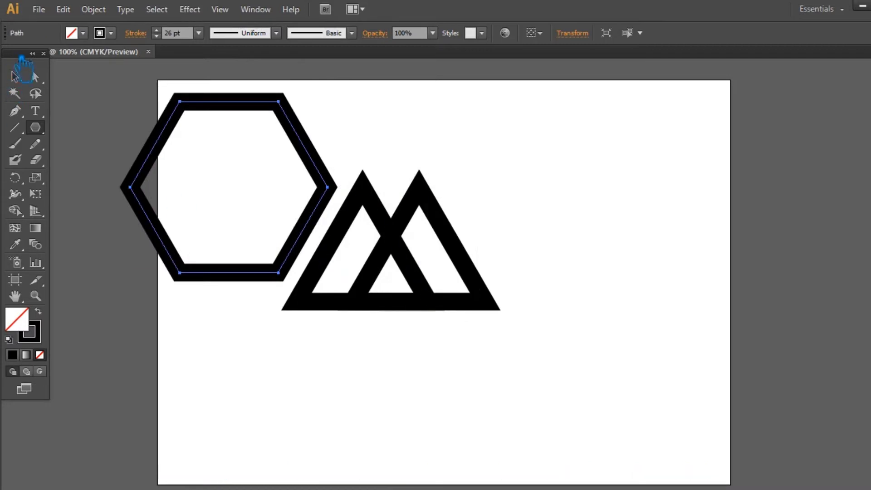
click(15, 77)
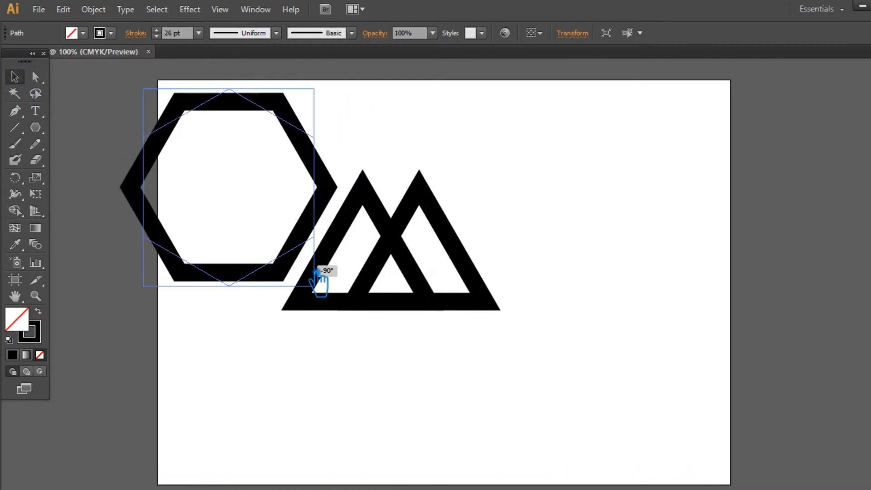
mouse_move(343, 101)
mouse_down()
mouse_move(289, 272)
mouse_move(460, 306)
mouse_move(442, 292)
mouse_move(453, 301)
mouse_up()
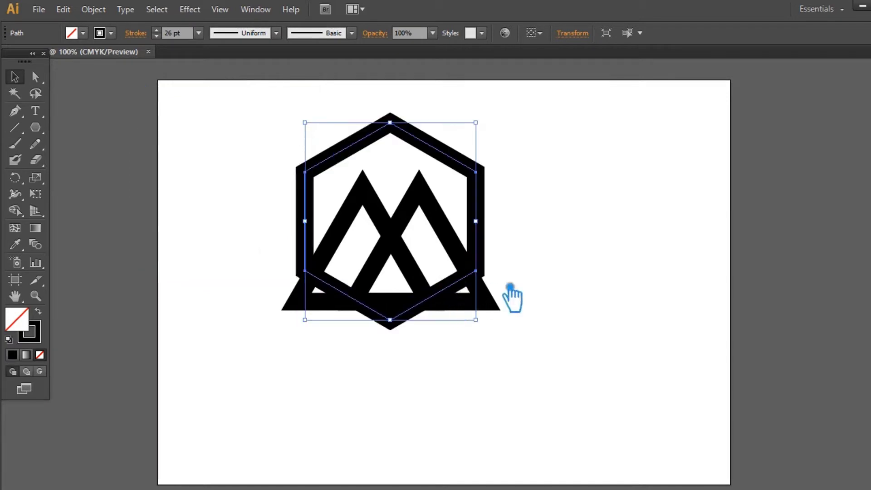
Step: Select both triangle peaks together, then clear the selection
click(577, 274)
click(399, 248)
shift+click(350, 229)
click(622, 251)
Step: Expand all the outlines into filled shapes with Object > Expand (Fill and Stroke)
drag(561, 356, 213, 145)
click(93, 9)
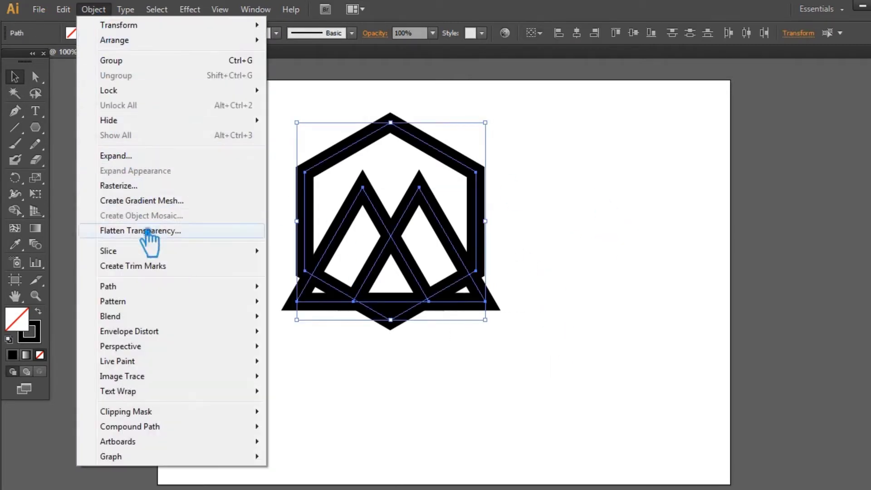
click(150, 156)
click(656, 294)
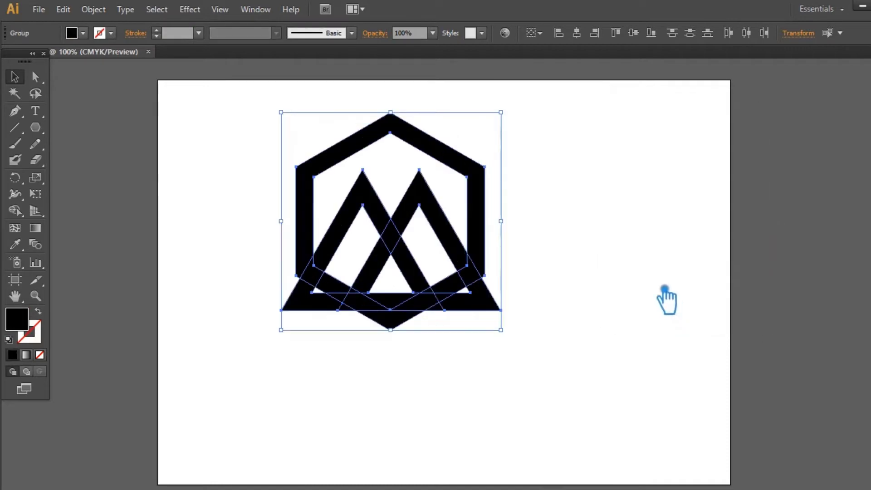
click(634, 263)
Step: Raise the two peaks inside the hexagon and horizontally align the whole logo
drag(393, 247, 397, 236)
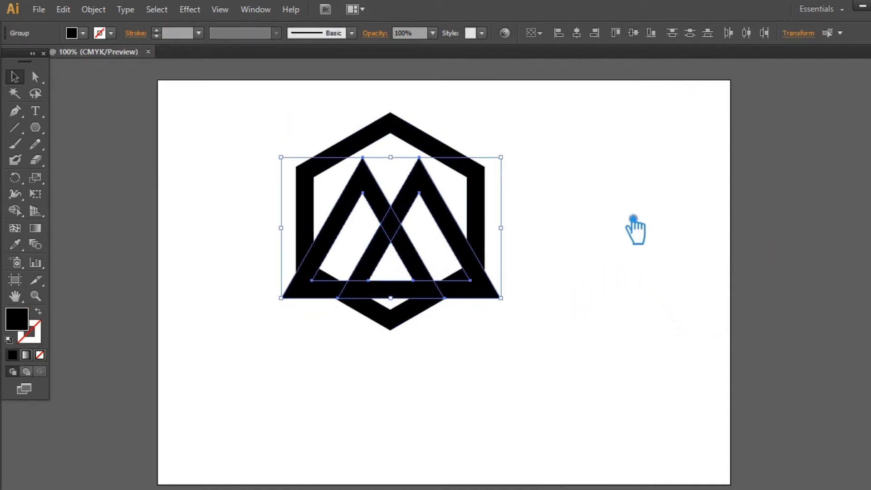
click(590, 356)
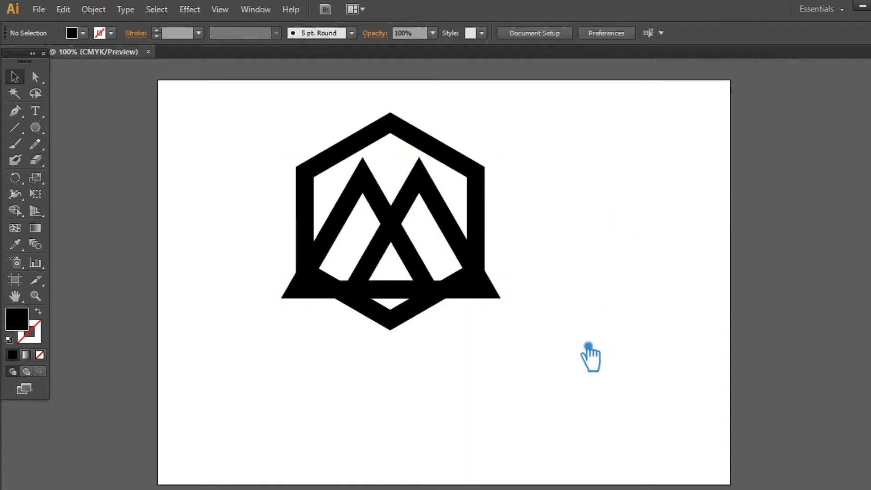
drag(590, 356, 346, 91)
click(592, 38)
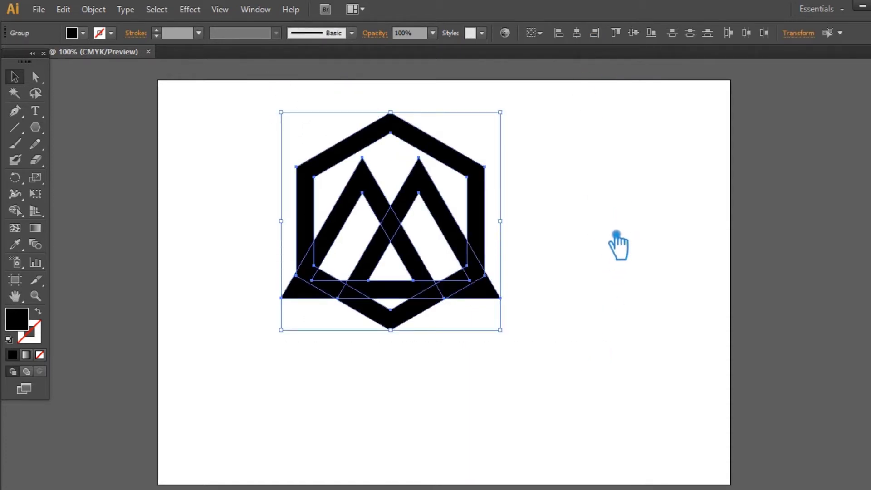
click(591, 381)
drag(592, 381, 204, 110)
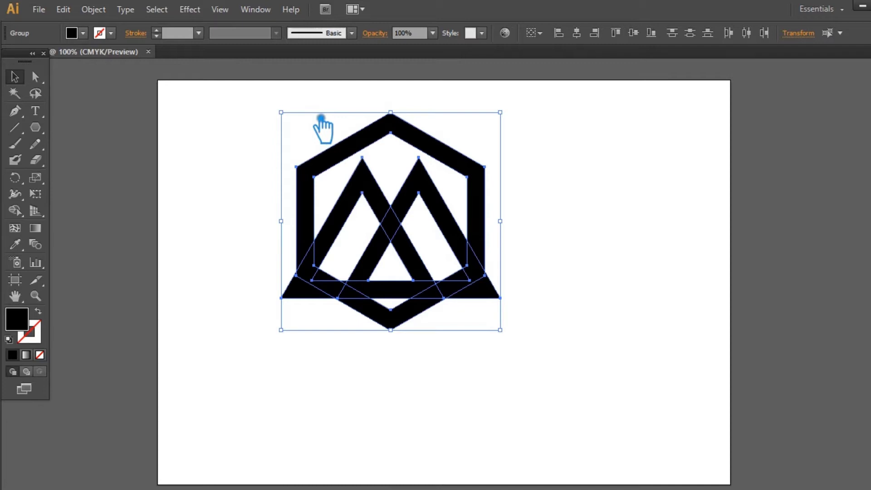
key(ctrl+shift+F9)
Step: Divide the overlapping shapes with Pathfinder and ungroup the pieces
click(764, 401)
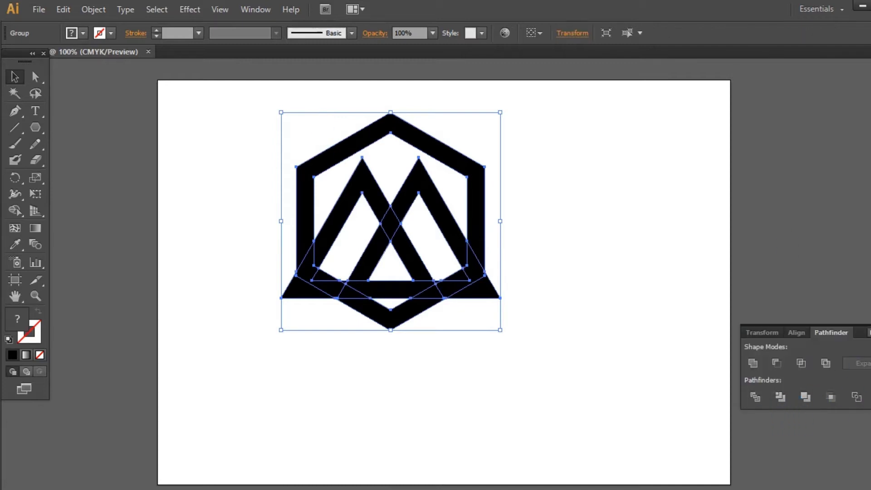
click(499, 220)
right_click(469, 183)
click(526, 271)
click(622, 222)
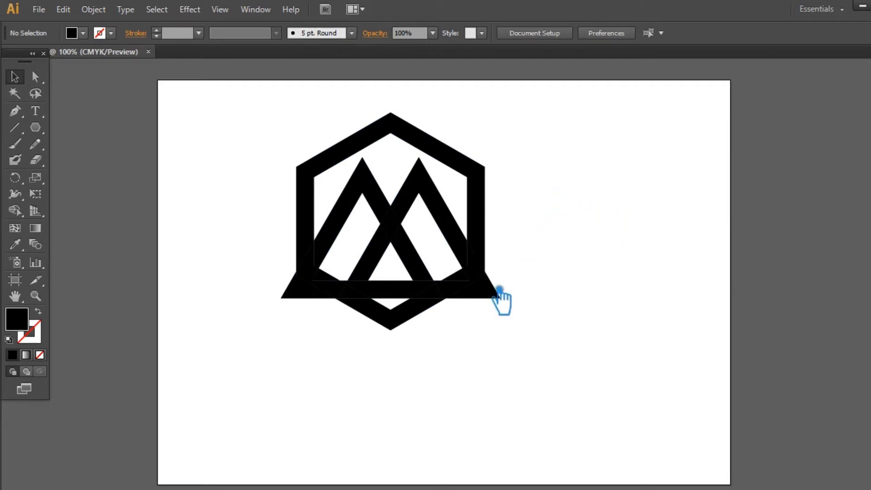
Step: Delete the lower-left and lower-right corner pieces, then zoom to 300%
click(297, 294)
key(Delete)
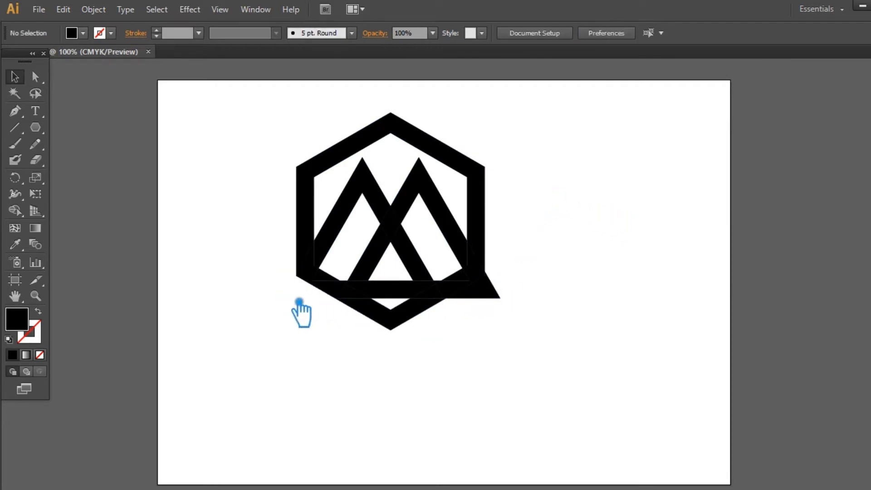
click(492, 295)
key(Delete)
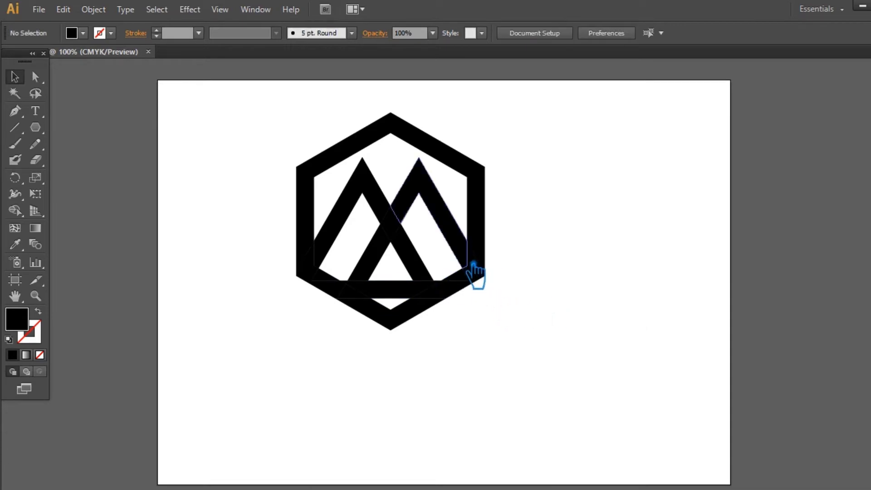
click(399, 293)
click(376, 336)
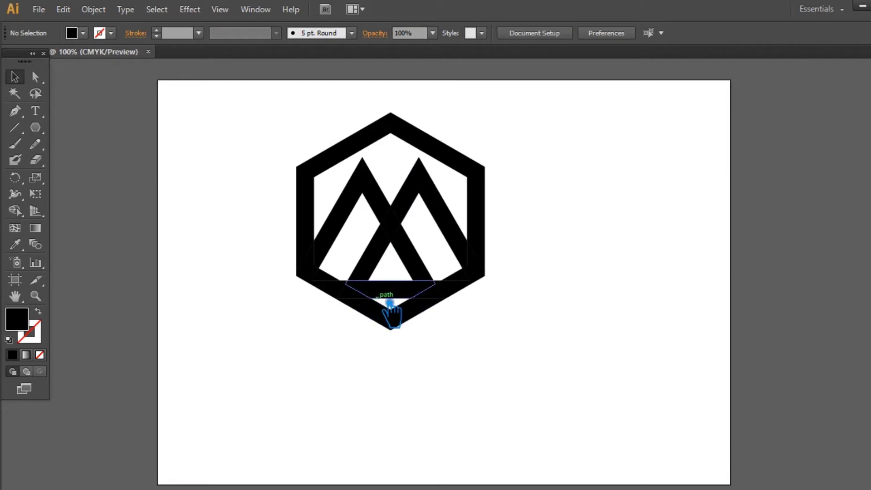
key(ctrl+equal)
key(ctrl+equal)
key(ctrl+equal)
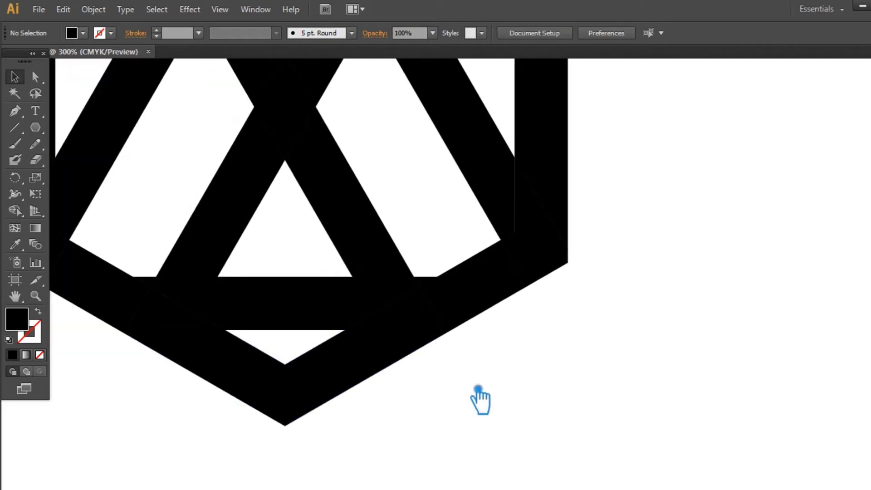
Step: Draw a diagonal cutting line from the left band edge down past the hexagon
click(256, 239)
click(504, 289)
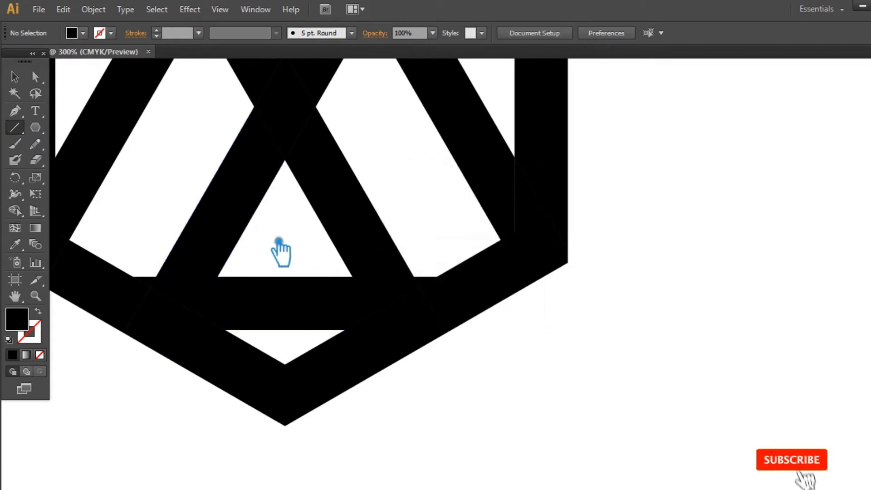
drag(239, 238, 133, 388)
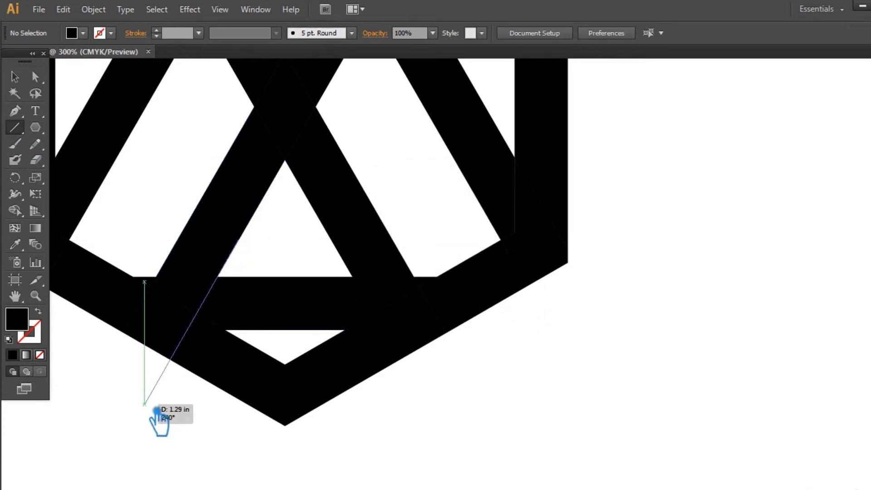
drag(133, 387, 145, 404)
click(15, 76)
click(441, 442)
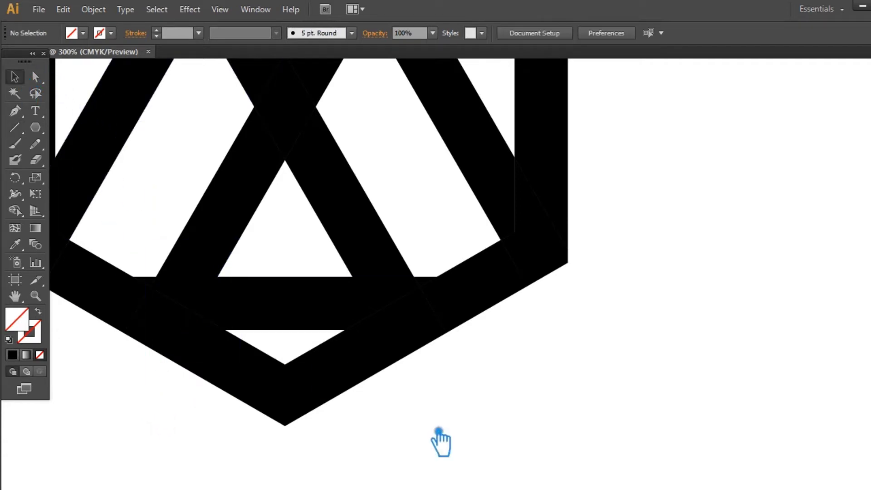
Step: Draw a second diagonal cutting line and adjust the band's edge corner
click(14, 128)
drag(334, 243, 434, 404)
click(14, 76)
click(565, 345)
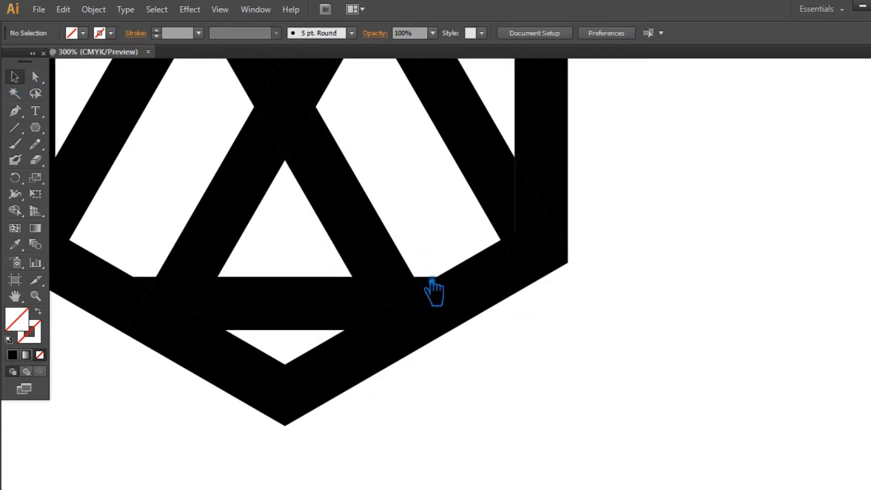
drag(433, 293, 444, 284)
scroll(414, 304, left, 5)
scroll(414, 305, up, 1)
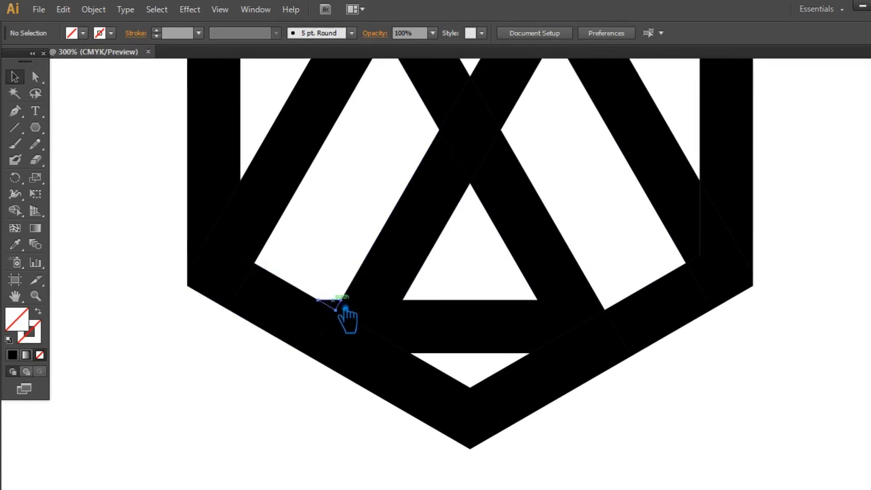
drag(344, 312, 370, 311)
click(672, 420)
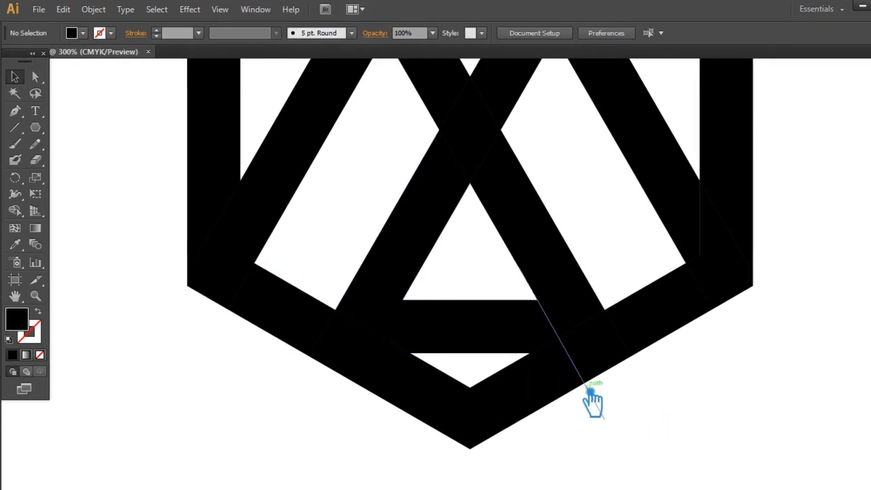
Step: Select all the logo paths and divide them along the cutting lines
drag(644, 443, 169, 152)
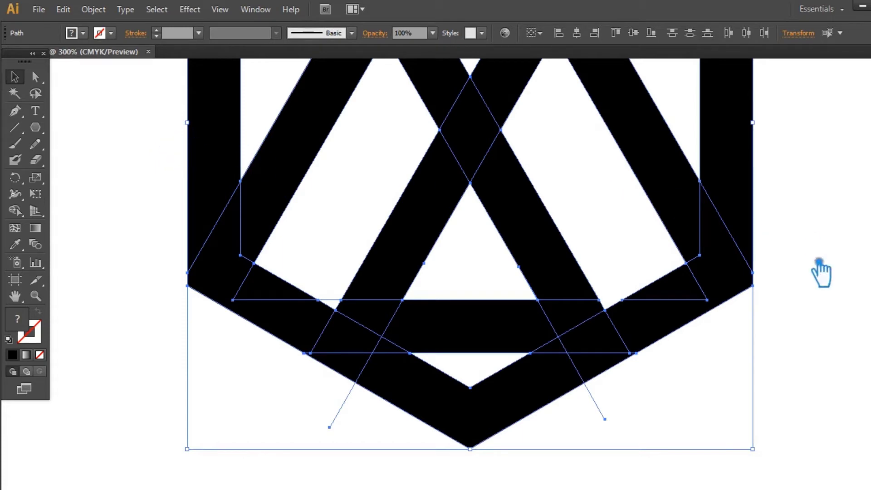
key(ctrl+shift+F9)
click(764, 402)
click(843, 318)
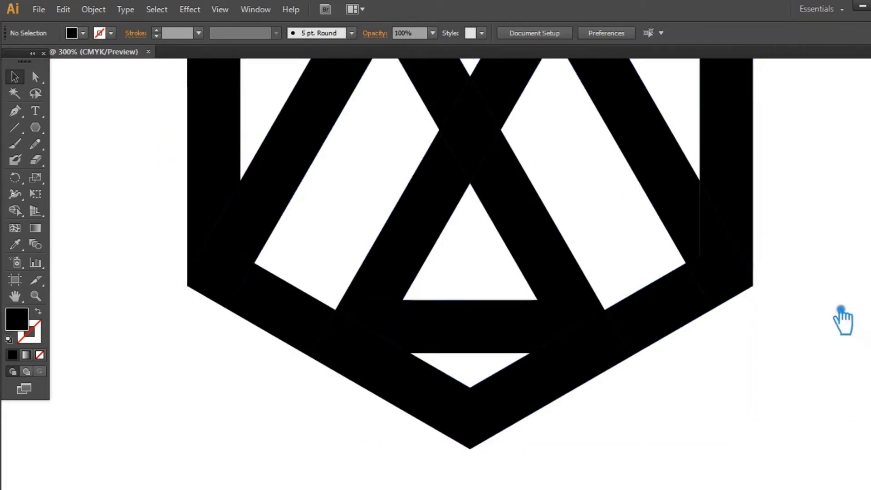
Step: Draw two more cutting lines from the band edges, then select everything
click(603, 295)
key(Escape)
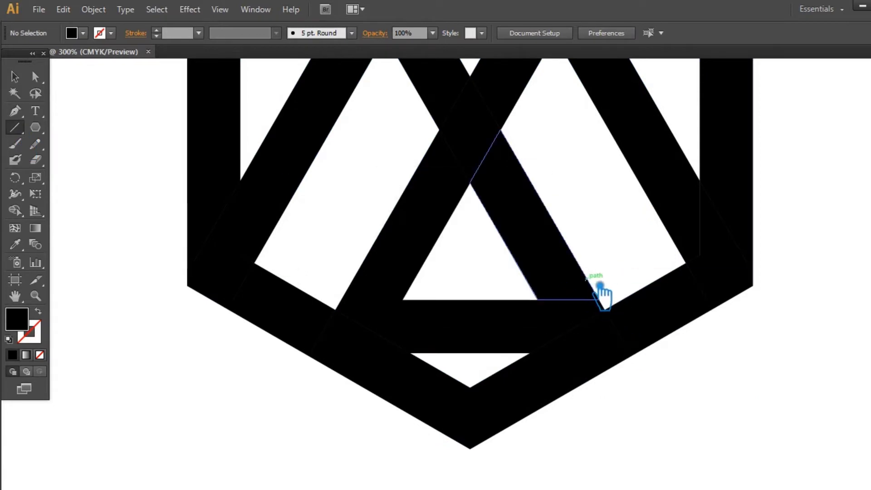
drag(603, 290, 658, 387)
drag(369, 289, 306, 387)
key(v)
click(338, 313)
key(ctrl+a)
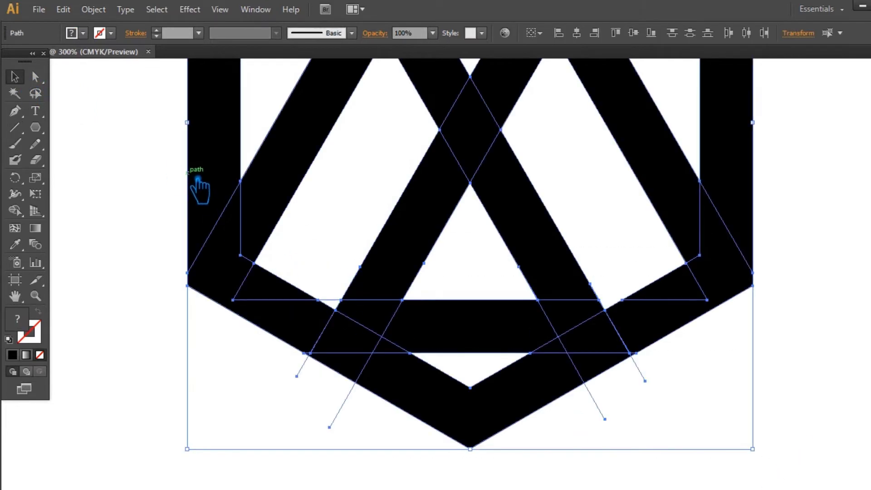
key(ctrl+shift+F9)
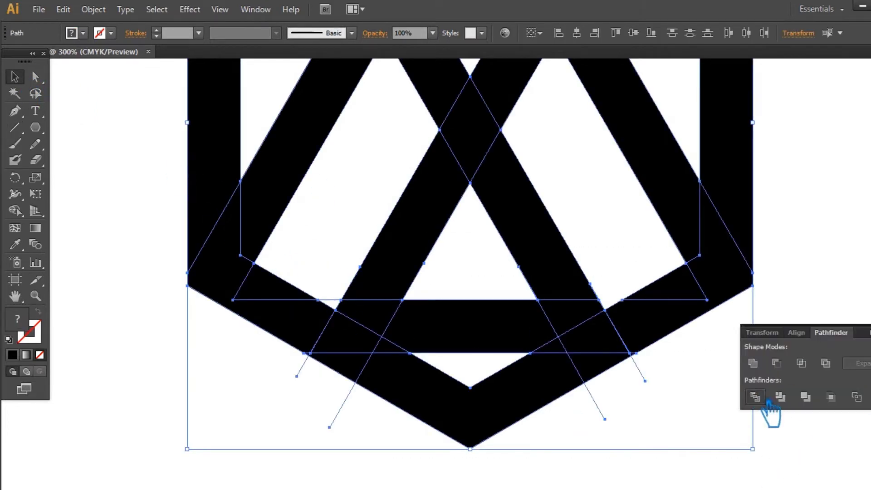
Step: Divide the shapes along the cutting lines and ungroup the pieces
click(754, 397)
click(472, 291)
right_click(484, 320)
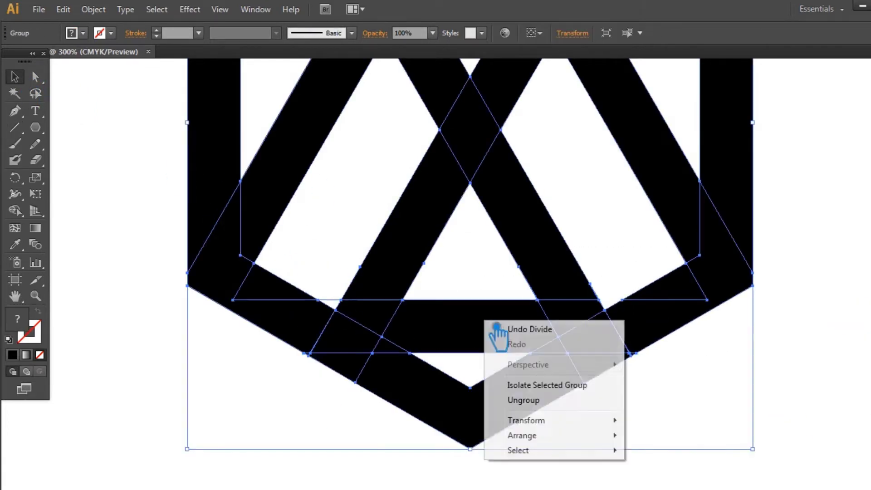
click(537, 401)
Step: Delete the horizontal crossbar and the small lower-left fragments
click(483, 340)
key(Delete)
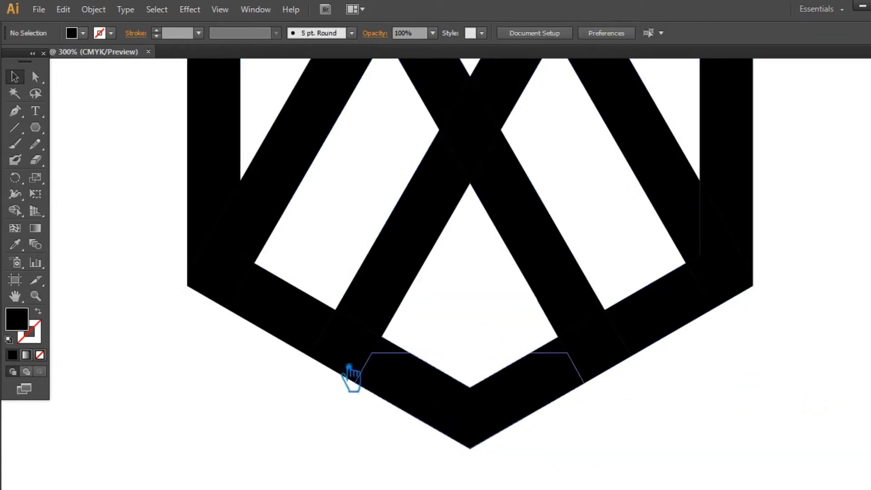
click(288, 294)
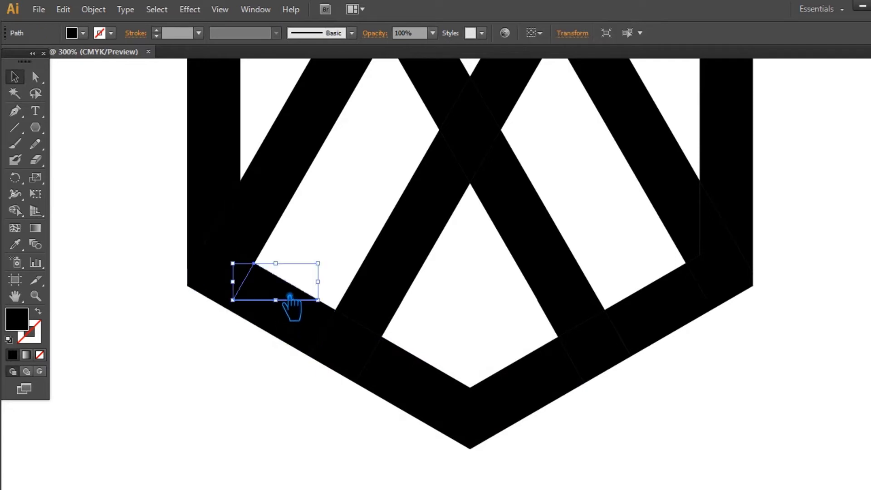
key(Delete)
click(285, 313)
key(Delete)
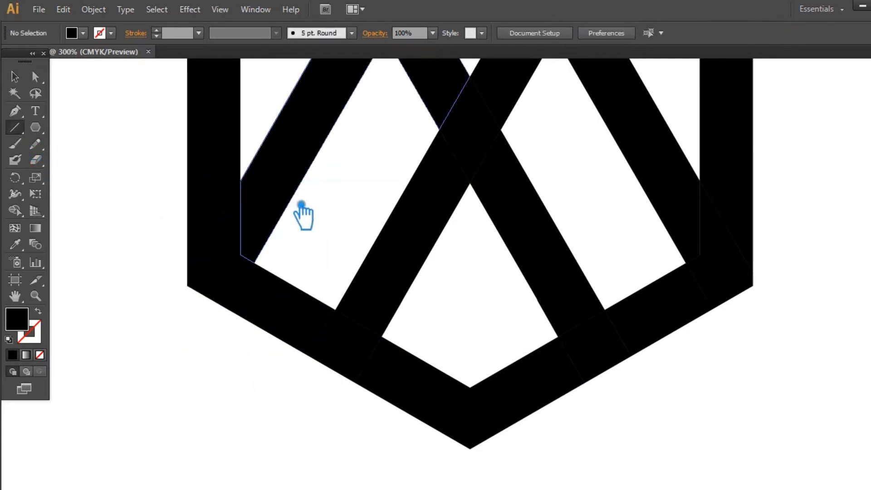
Step: Draw lines extending the left and right diagonals downward, then marquee-select everything
mouse_move(255, 262)
mouse_down()
mouse_move(198, 360)
mouse_move(207, 344)
mouse_up()
click(15, 77)
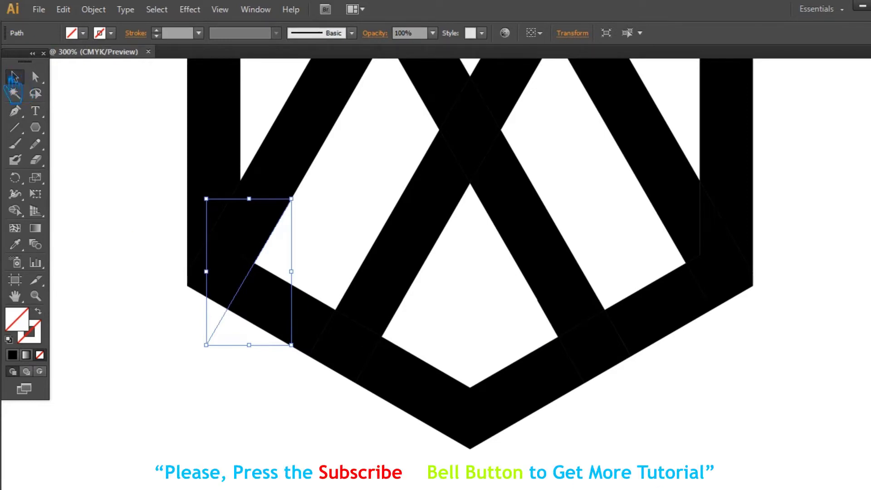
click(658, 202)
key(Escape)
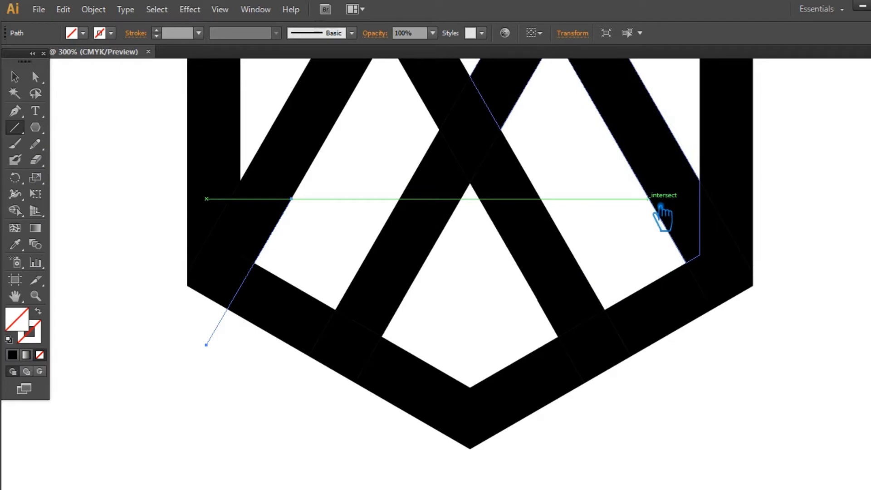
drag(662, 209, 743, 347)
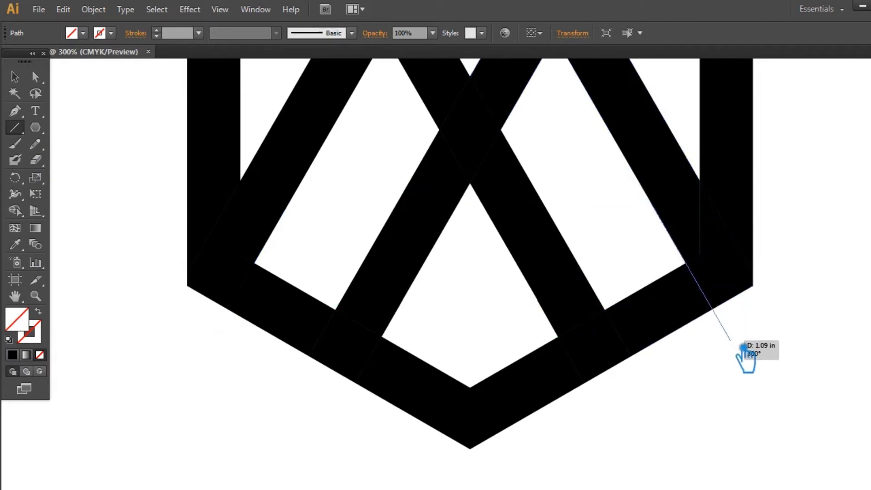
click(13, 76)
drag(821, 442, 186, 111)
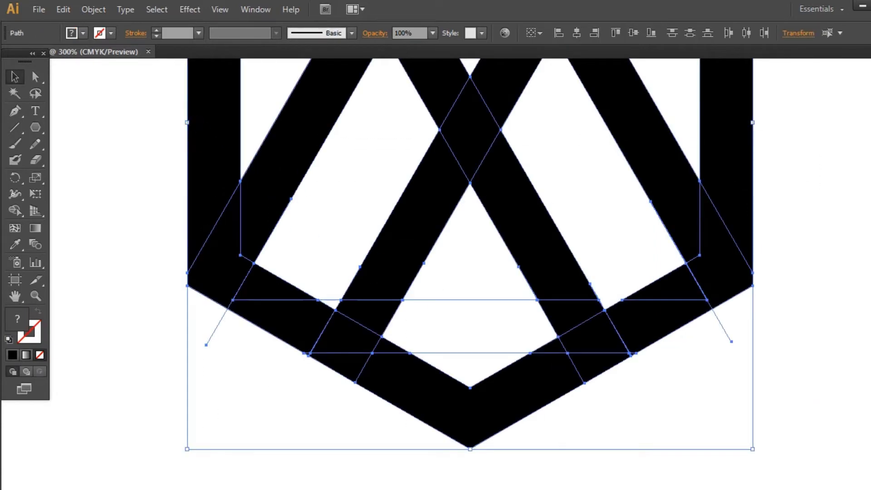
Step: Divide the shapes along the new cutting lines and ungroup the pieces
key(shift+ctrl+F9)
click(856, 383)
key(shift+ctrl+F9)
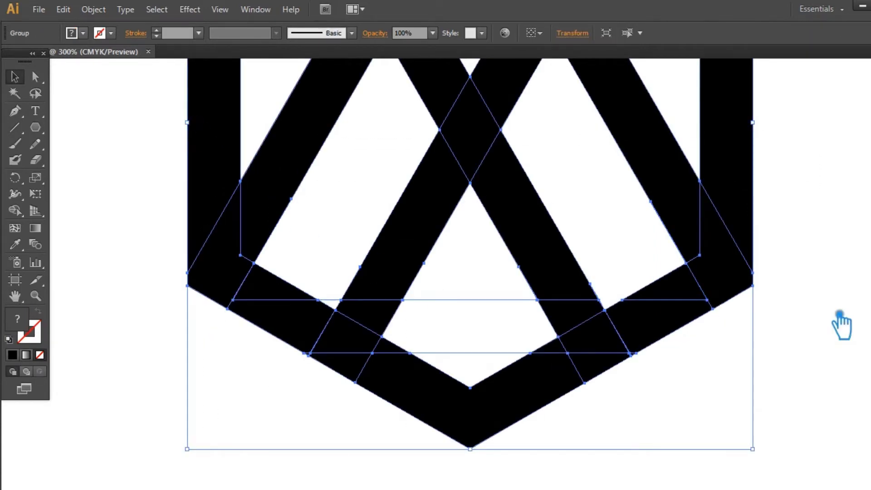
right_click(658, 308)
click(685, 381)
Step: Delete the lower-right band fragments and select the lower-left ones
click(696, 334)
click(677, 311)
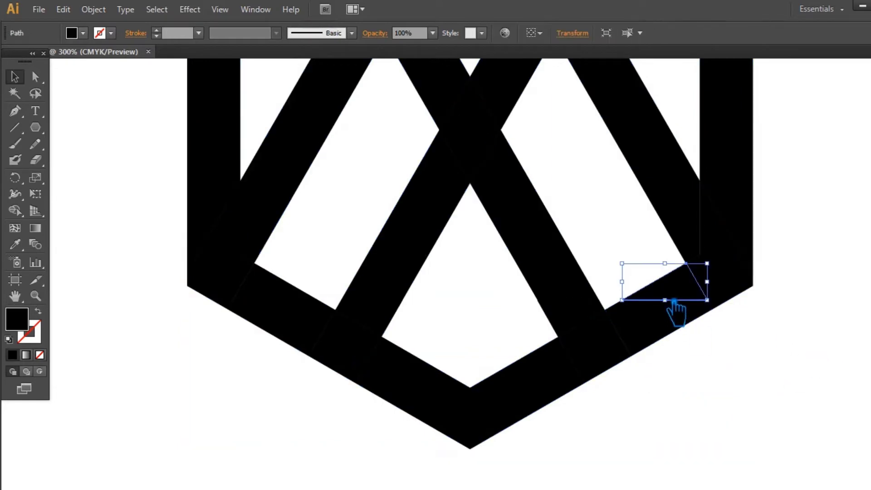
key(Delete)
click(677, 320)
key(Delete)
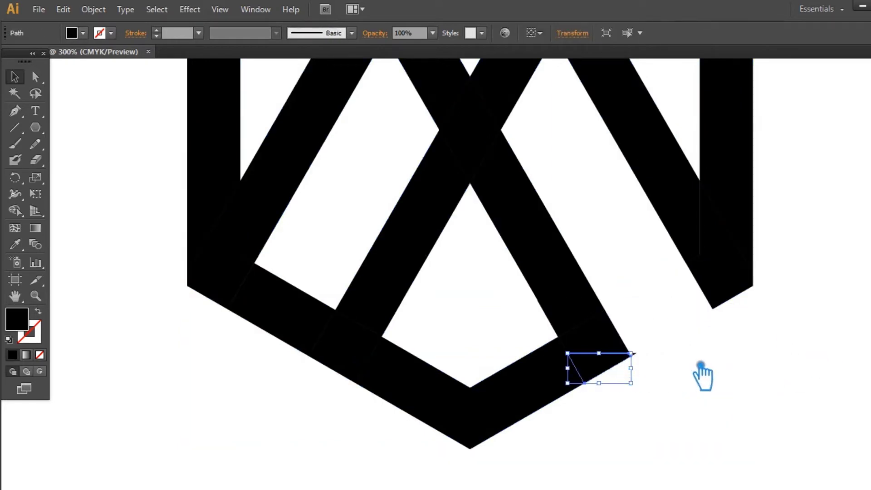
click(690, 371)
alt+click(304, 322)
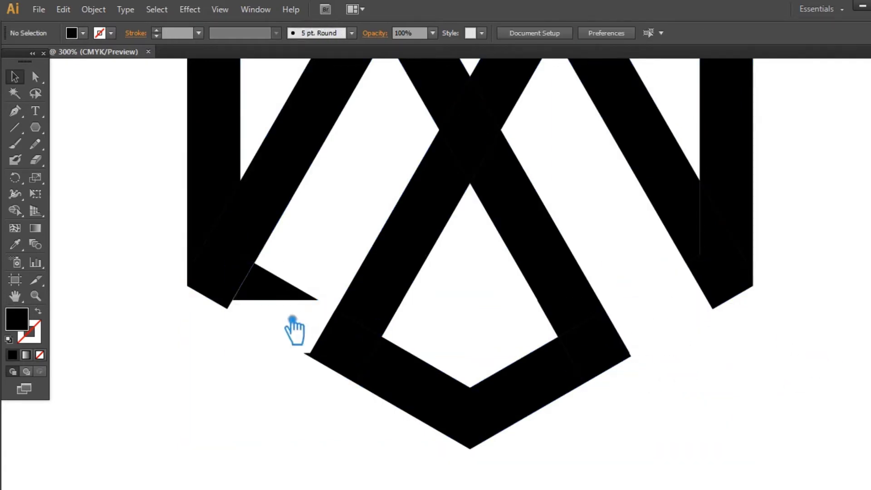
alt+click(290, 295)
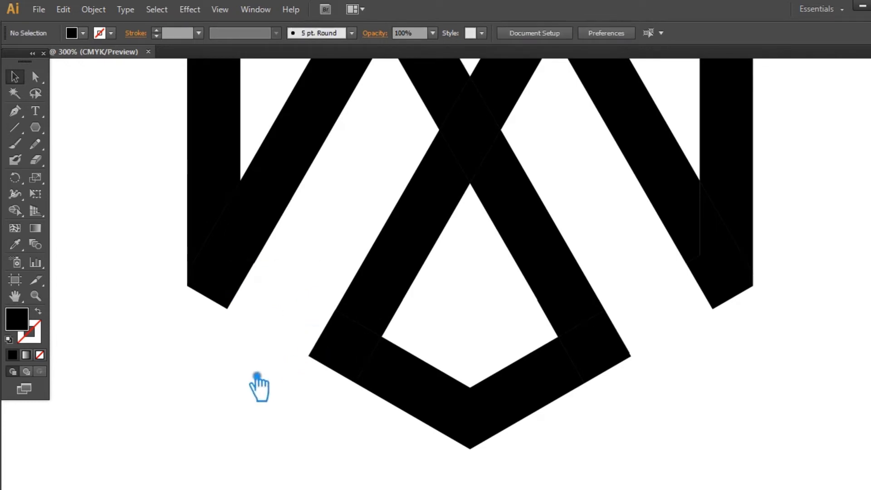
Step: Zoom out, centre the logo, and inspect the inverted triangle's pieces
key(ctrl+minus)
key(ctrl+minus)
drag(694, 252, 735, 291)
drag(701, 453, 241, 78)
click(731, 299)
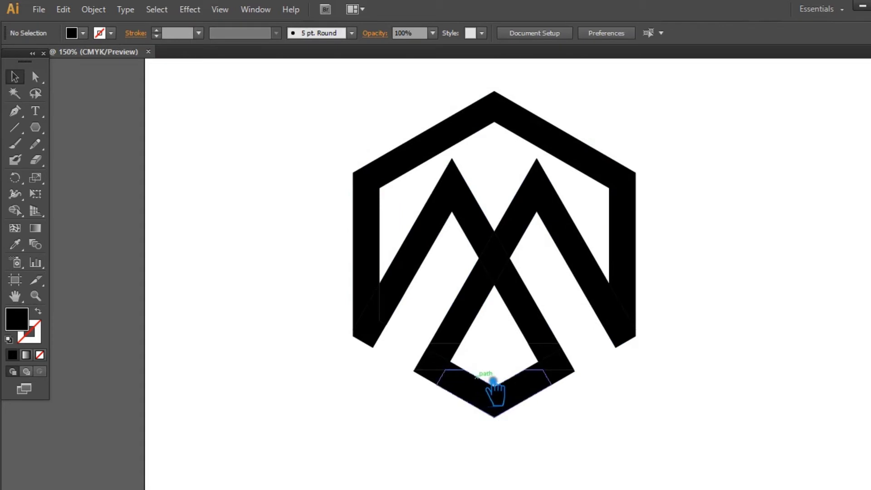
click(494, 384)
click(498, 320)
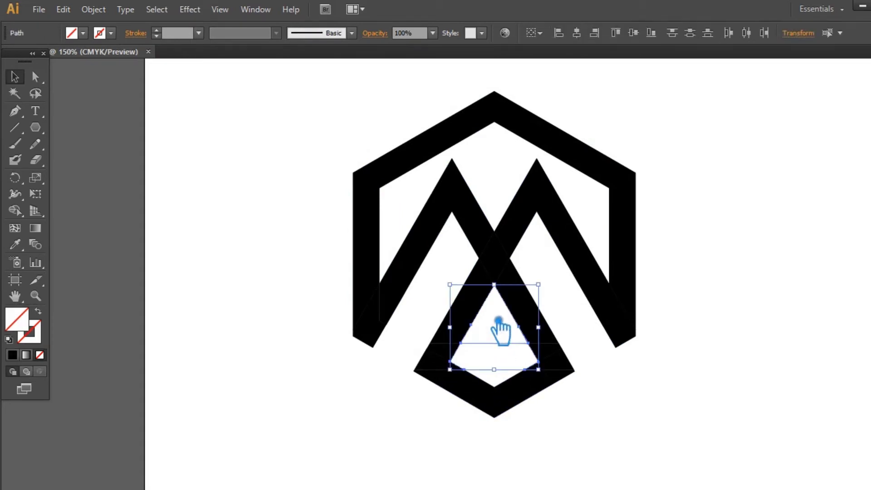
Step: Select the whole logo and inspect the right zigzag
drag(719, 436, 253, 101)
click(723, 249)
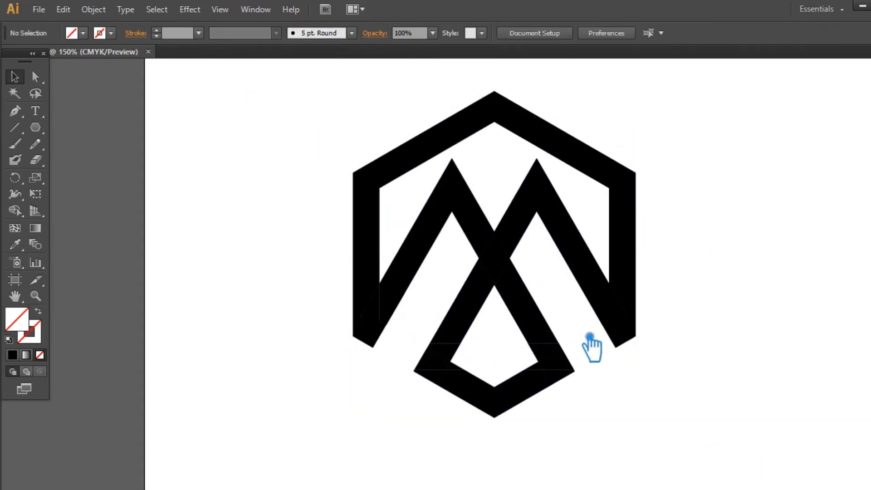
click(595, 342)
click(413, 351)
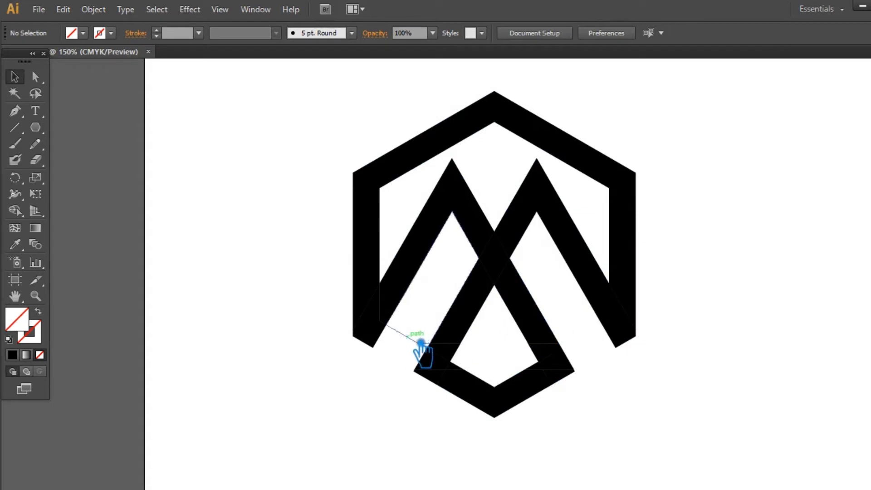
drag(694, 422, 291, 140)
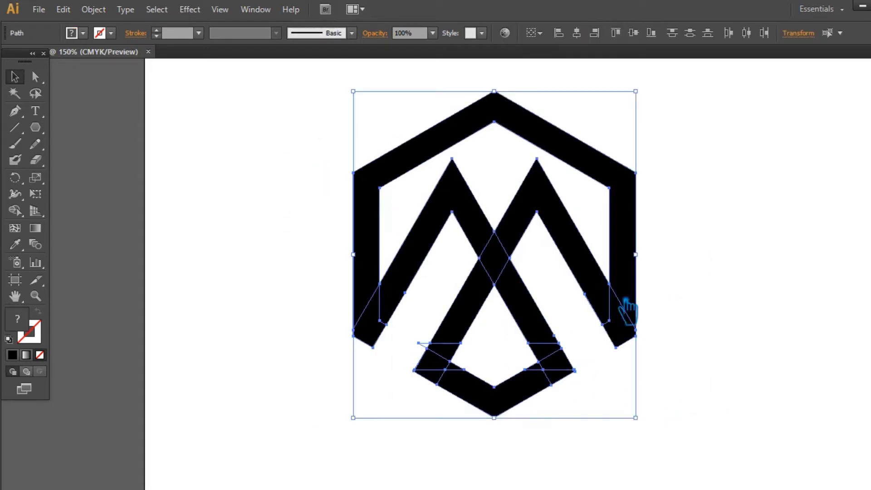
click(744, 327)
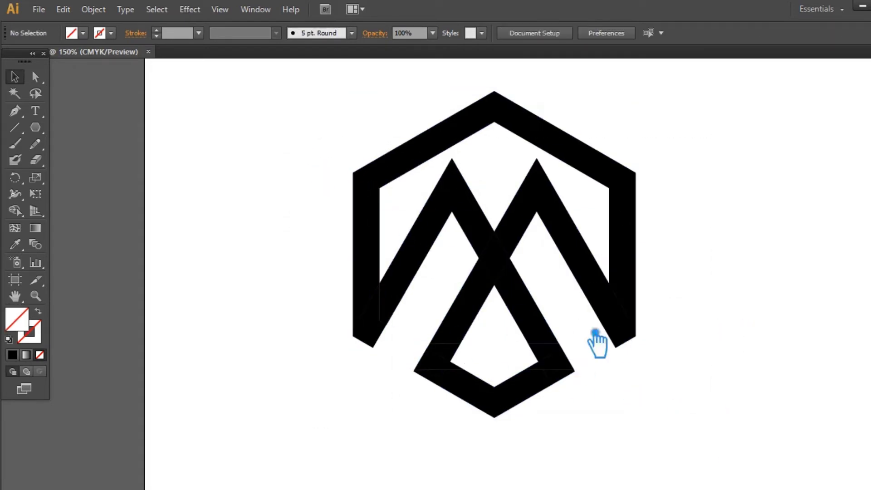
drag(709, 415, 294, 106)
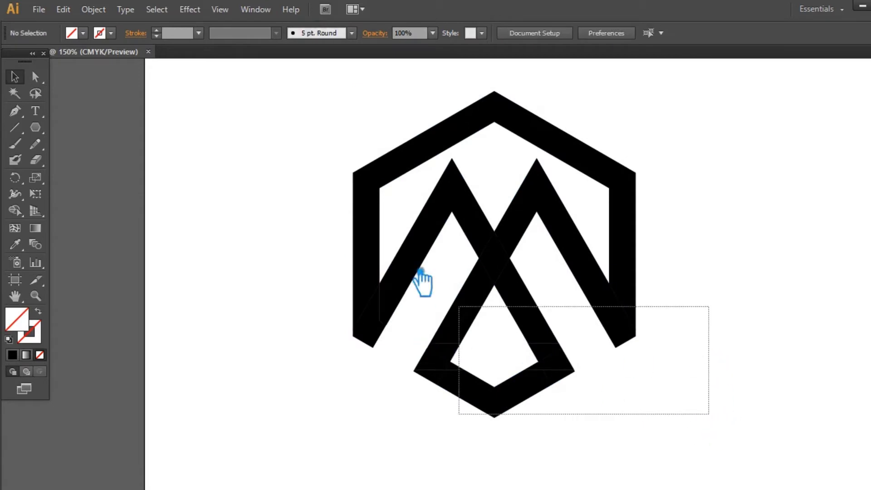
Step: Try merging all shapes and deleting the outer hexagon, undoing both
key(ctrl+shift+F9)
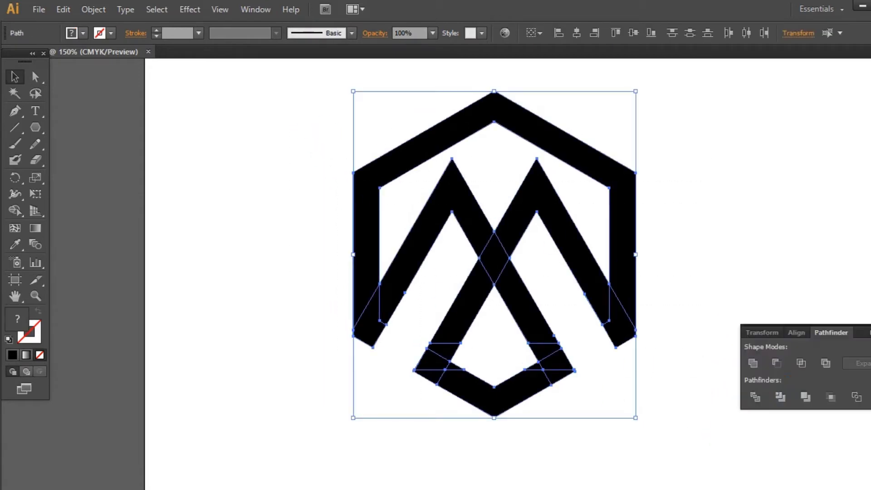
click(753, 363)
key(ctrl+z)
click(588, 145)
key(Delete)
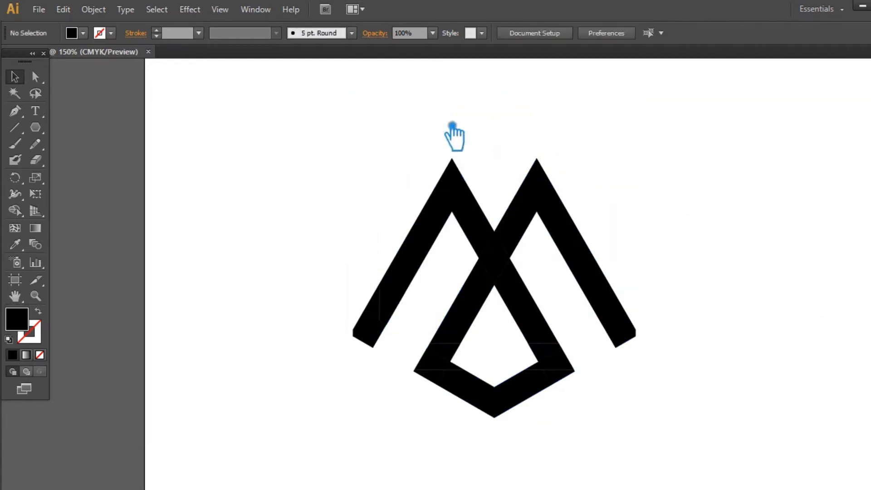
click(496, 138)
key(Delete)
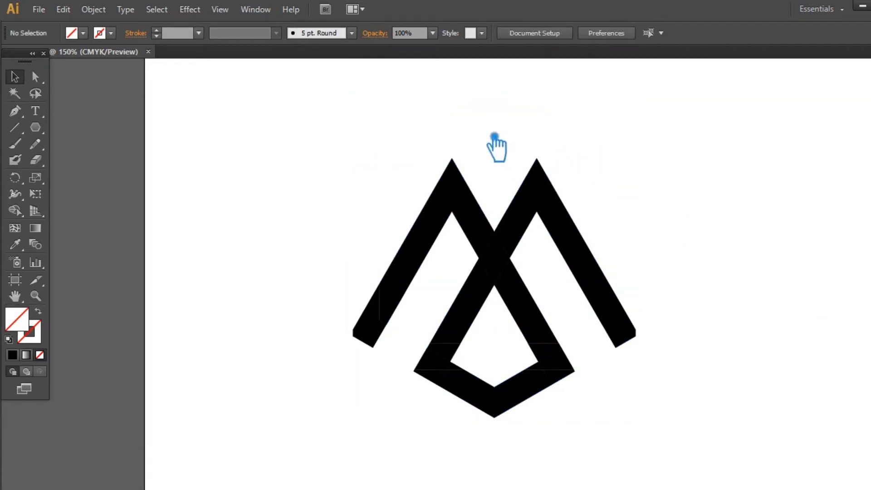
key(ctrl+z)
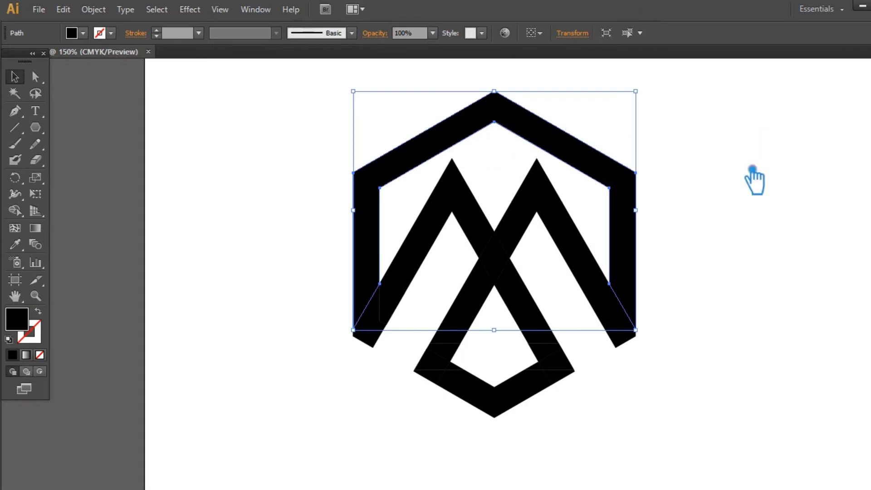
Step: Swap the hexagon frame's fill and stroke, then swap them back
click(755, 190)
click(572, 155)
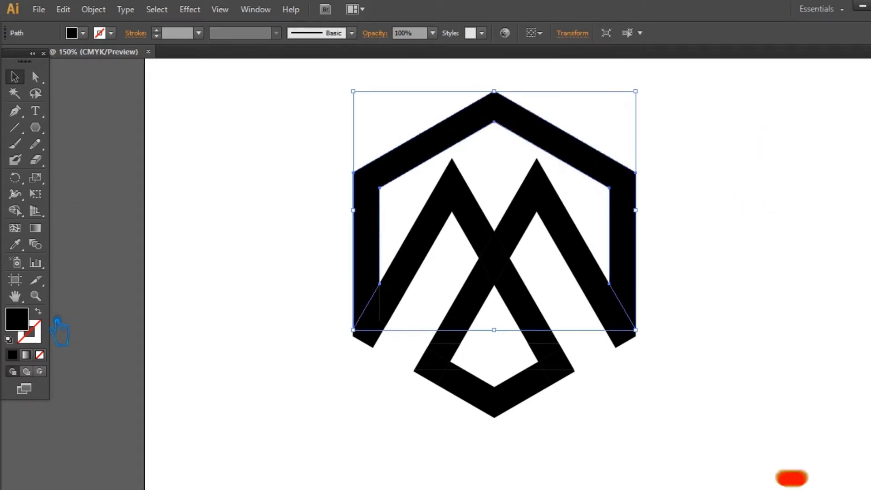
click(39, 312)
click(39, 312)
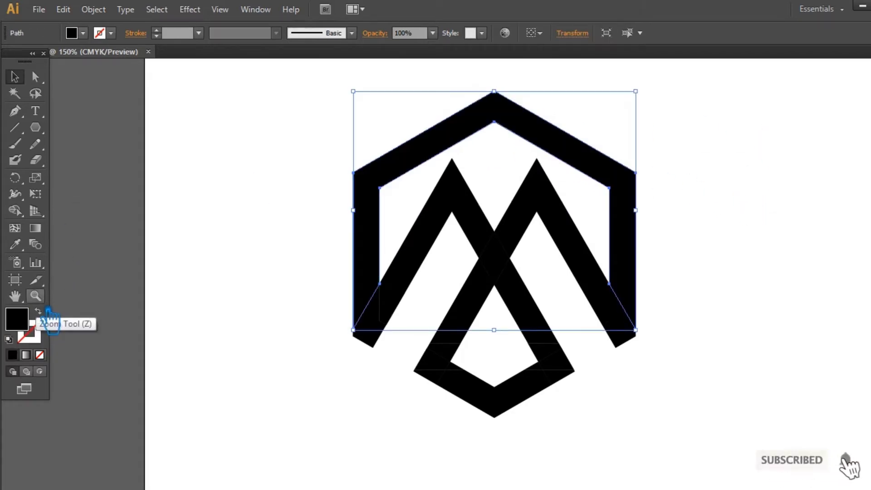
click(752, 326)
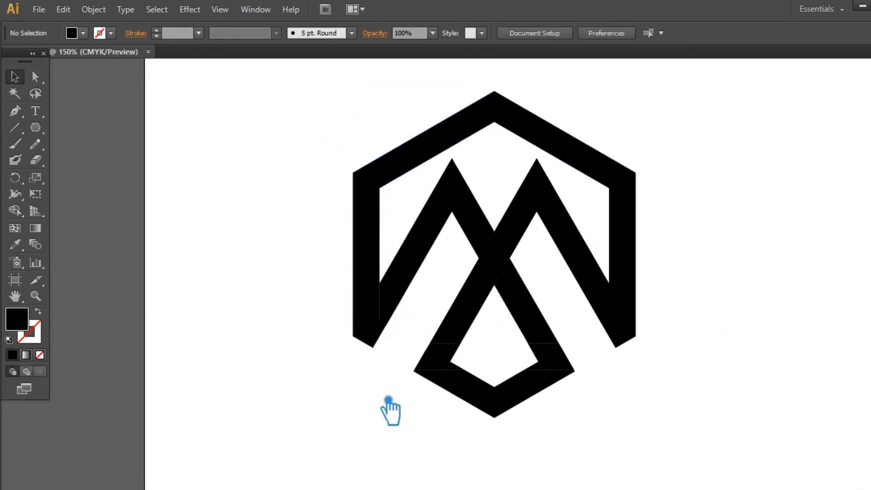
Step: Draw vertical cutting lines on the inner left and right edges and divide the logo along them
click(15, 128)
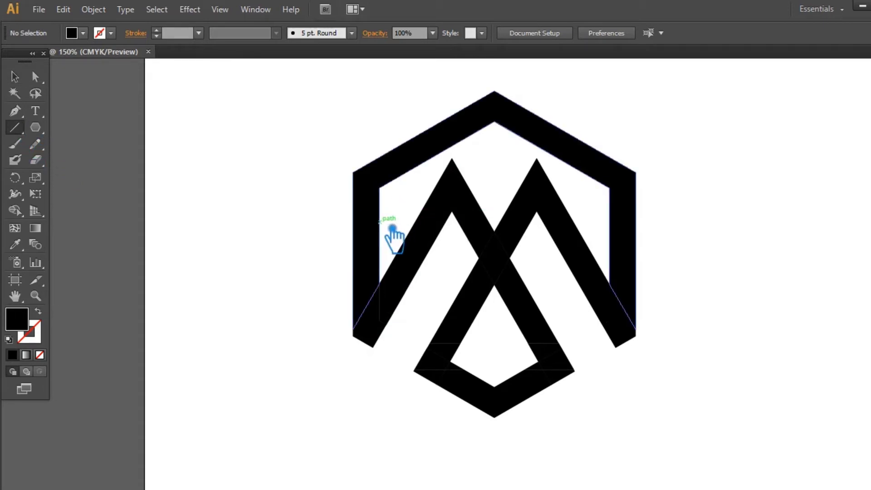
drag(380, 277, 380, 391)
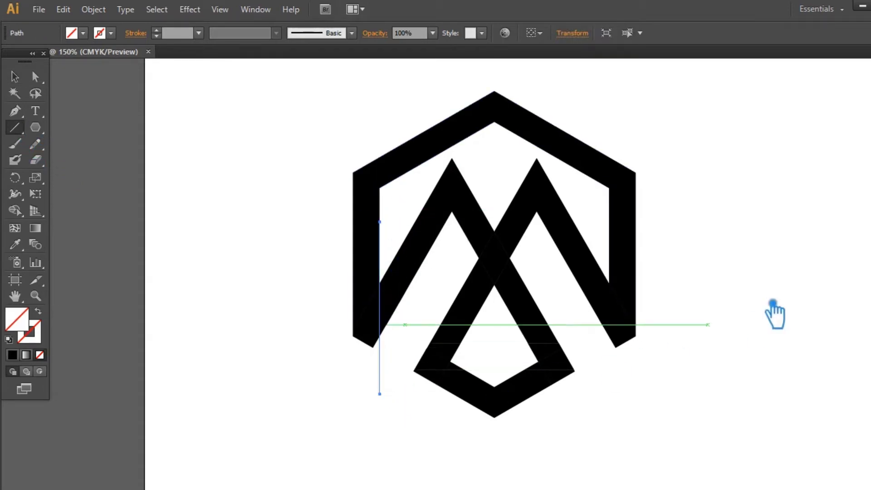
drag(608, 232, 610, 412)
click(27, 82)
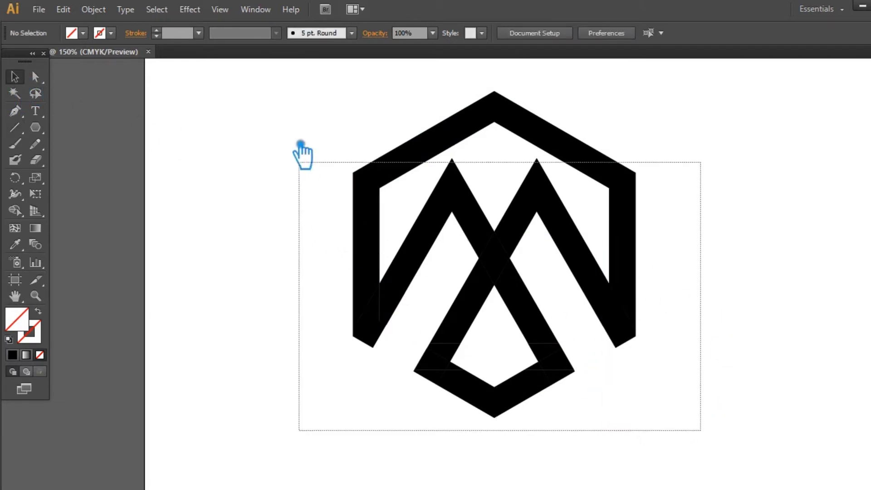
drag(700, 428, 293, 136)
key(shift+ctrl+F9)
click(755, 397)
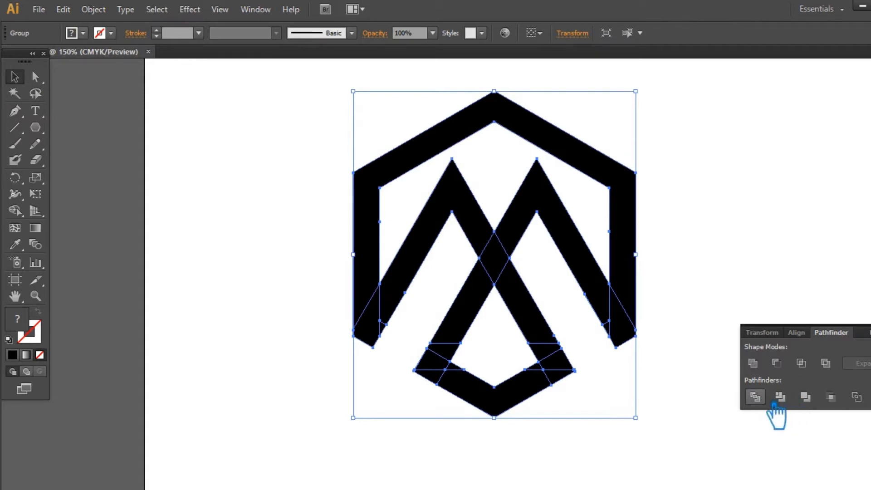
Step: Ungroup the logo and select the hexagon with both corner triangles in Pathfinder view
click(787, 344)
click(633, 240)
right_click(626, 228)
click(678, 308)
click(654, 278)
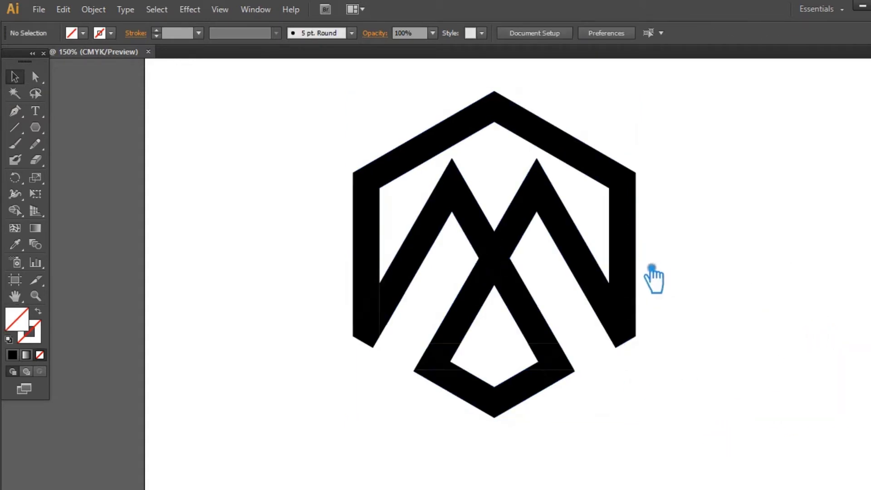
click(628, 340)
drag(677, 369, 637, 206)
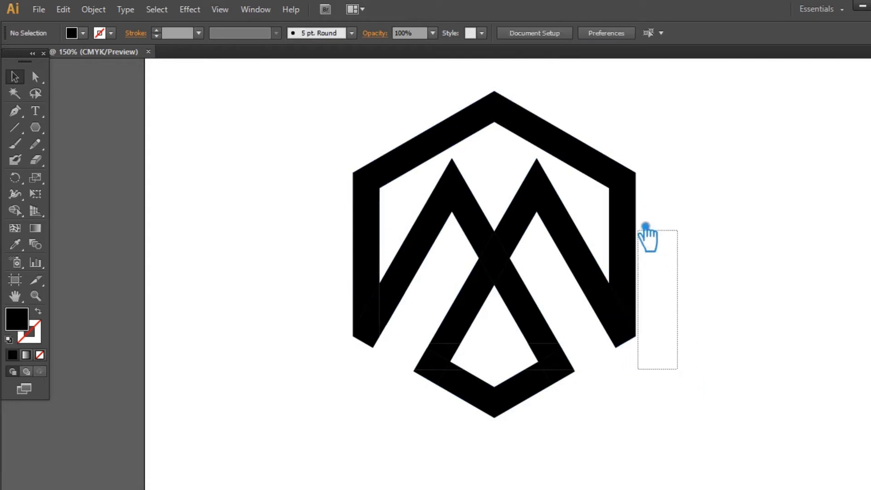
shift+click(379, 338)
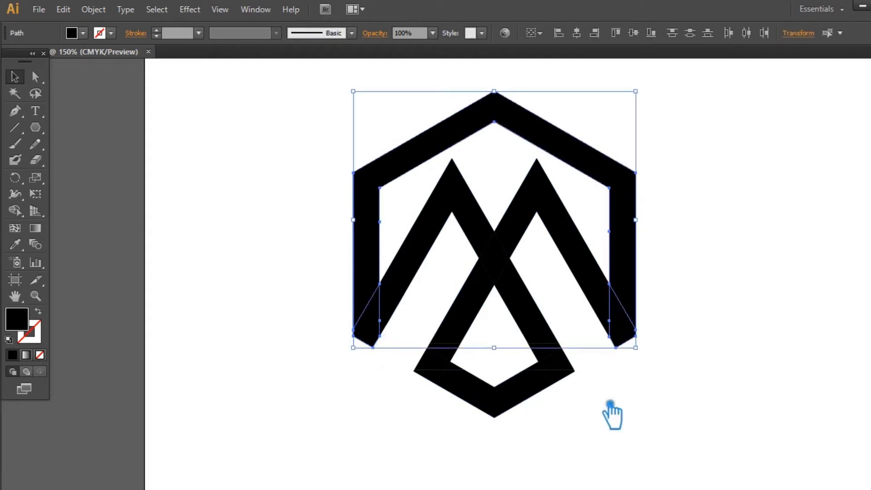
key(ctrl+shift+F9)
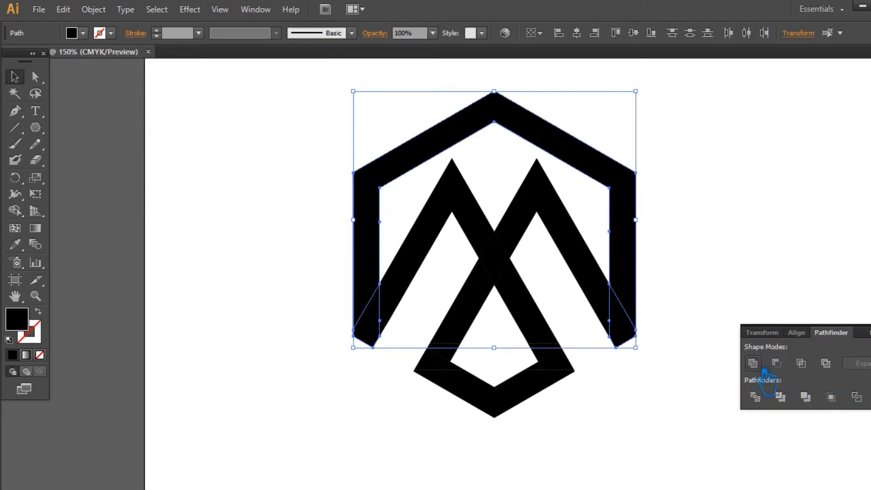
Step: Unite the corner triangles into the hexagon and delete its four extra anchors
click(753, 363)
key(p)
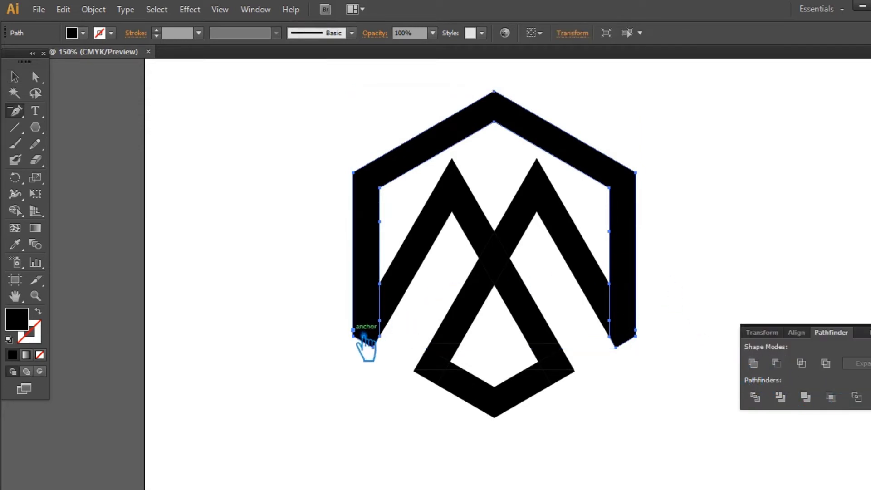
click(363, 335)
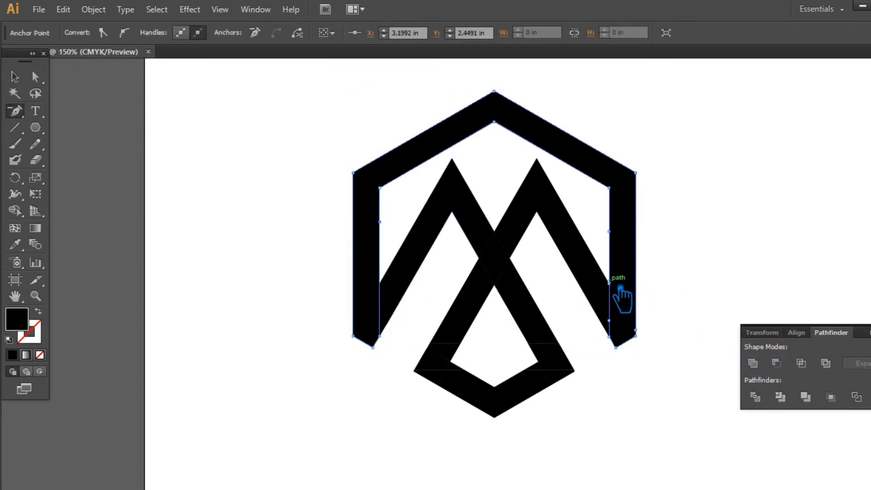
click(379, 222)
click(608, 231)
click(609, 322)
Step: Select the right peak path on its own
click(15, 76)
click(719, 229)
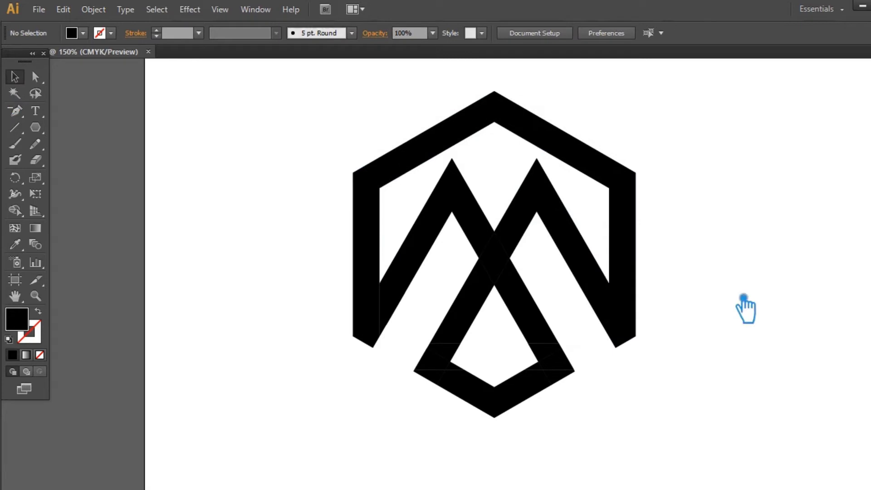
drag(687, 439, 347, 178)
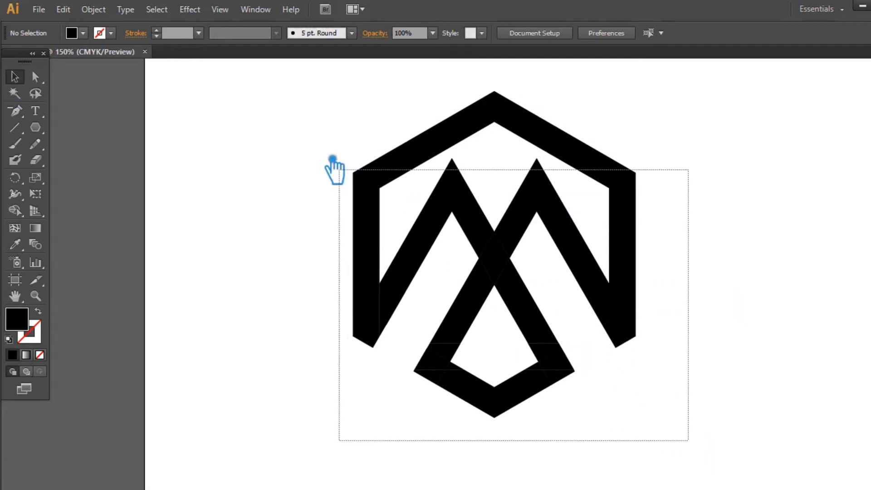
click(780, 245)
drag(558, 260, 619, 386)
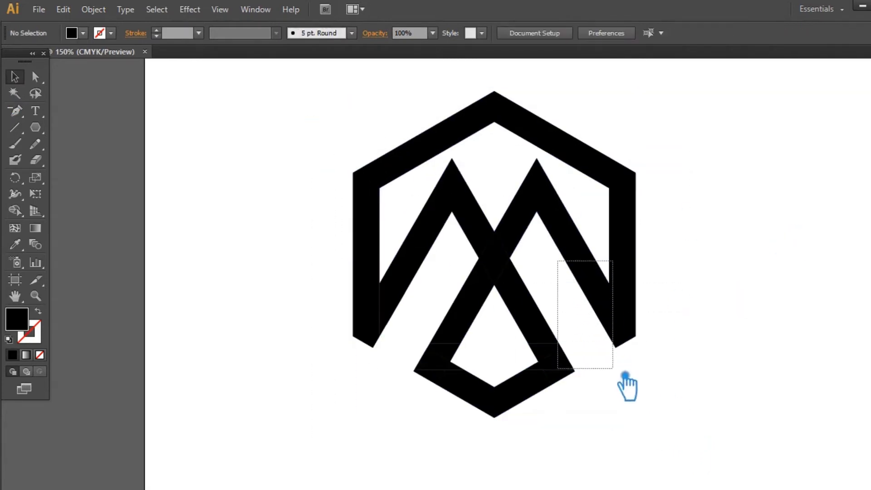
click(618, 375)
drag(563, 279, 603, 342)
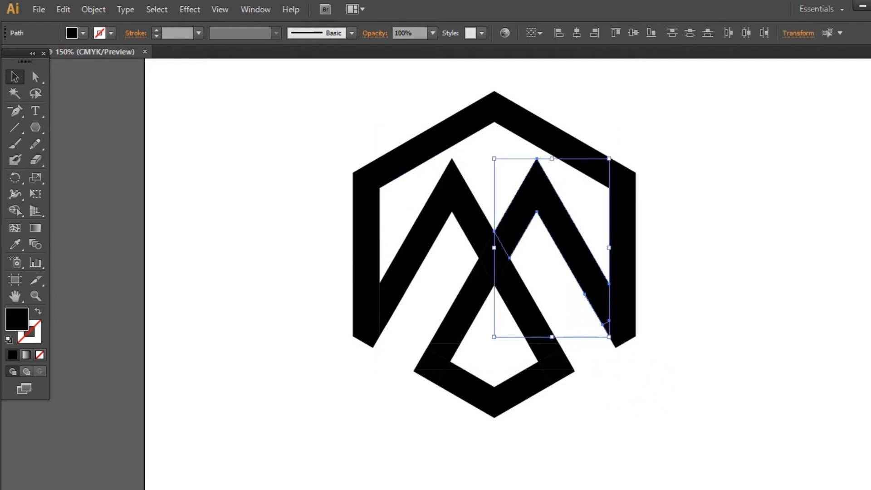
Step: Remove the extra anchor at the right peak's lower end, then select the left peak path
key(ctrl+shift+F9)
key(p)
click(867, 332)
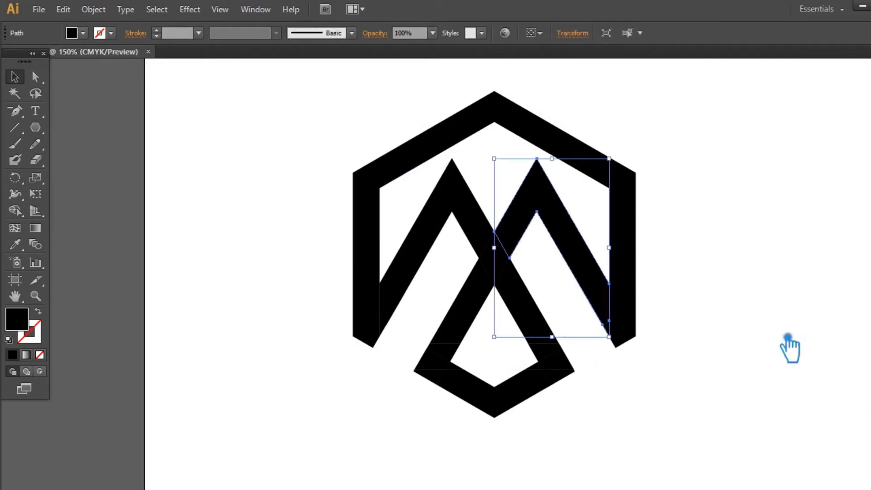
click(616, 335)
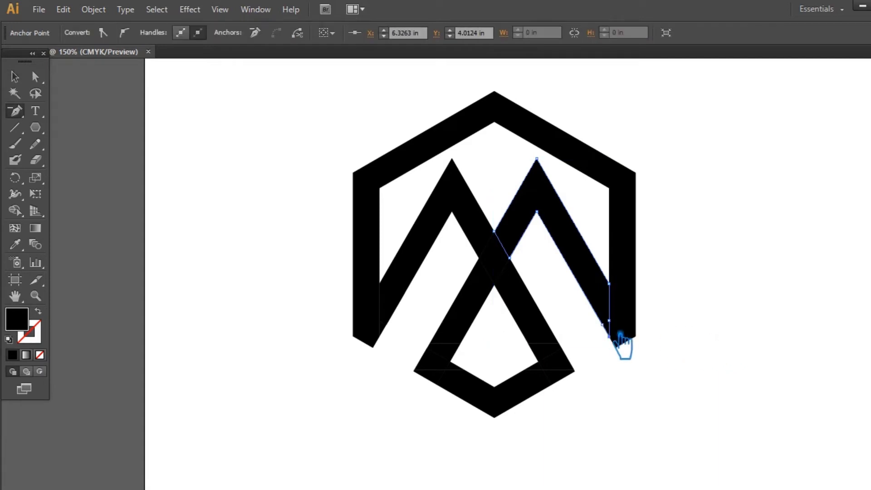
key(v)
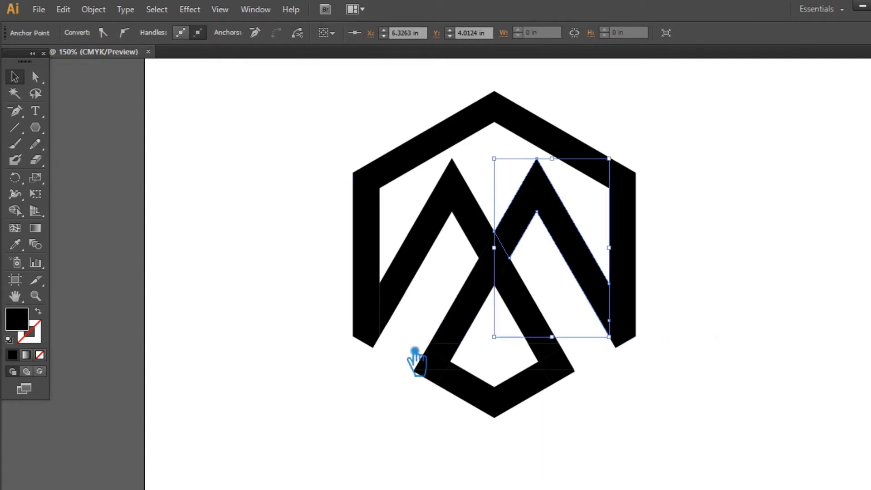
click(424, 349)
drag(413, 346, 385, 233)
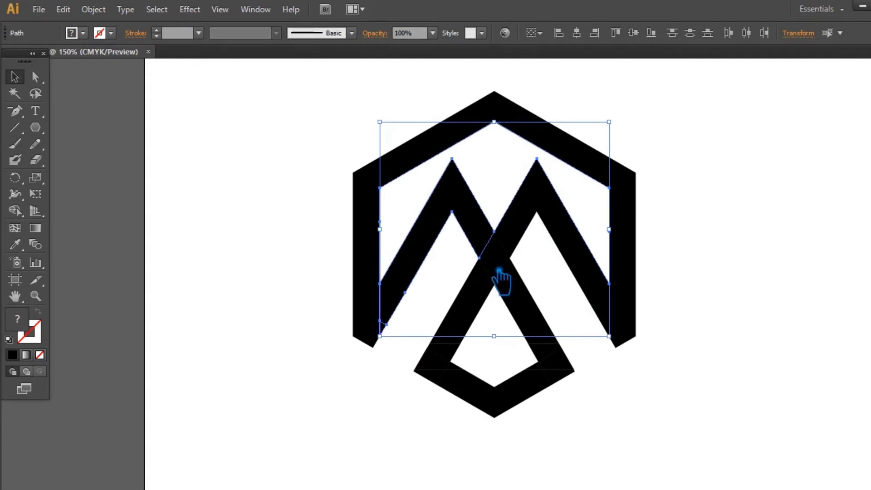
key(shift+ctrl+F9)
click(753, 363)
key(ctrl+z)
click(578, 152)
key(ctrl+z)
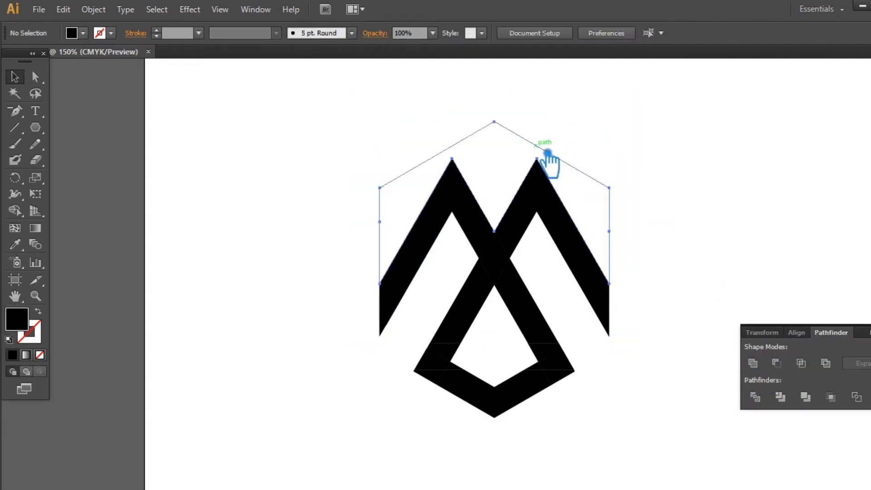
key(ctrl+shift+z)
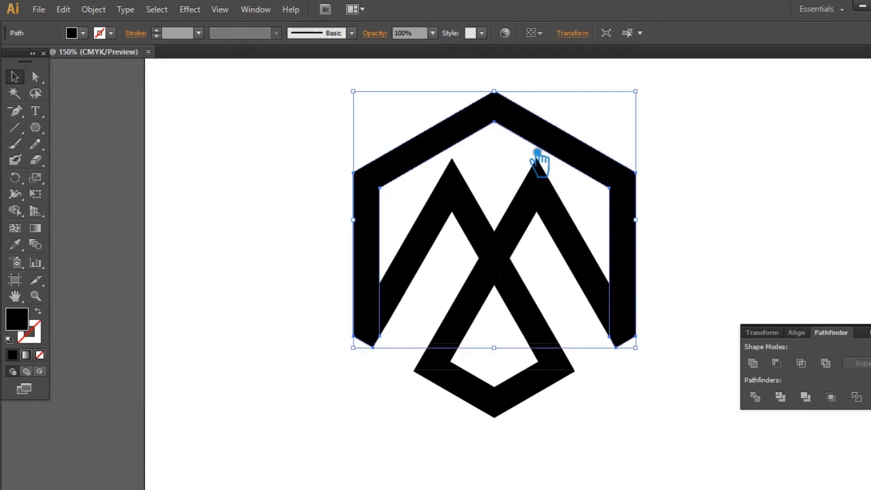
click(711, 222)
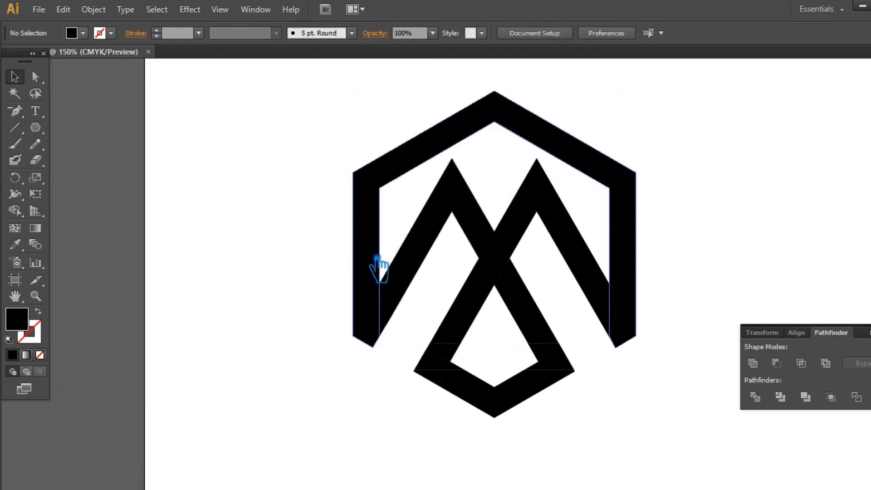
click(396, 297)
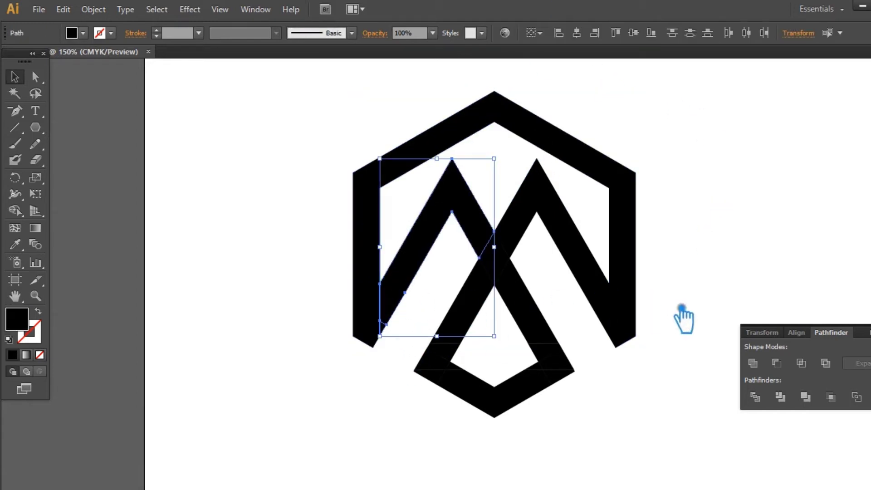
key(p)
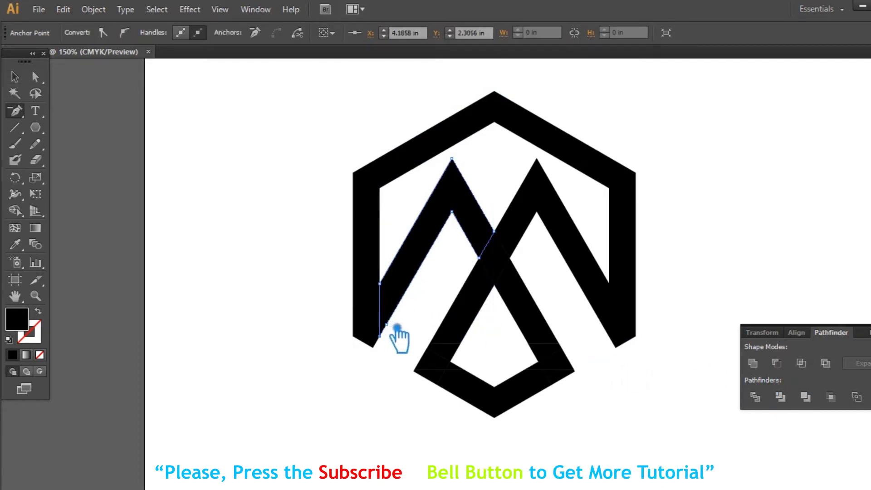
click(15, 77)
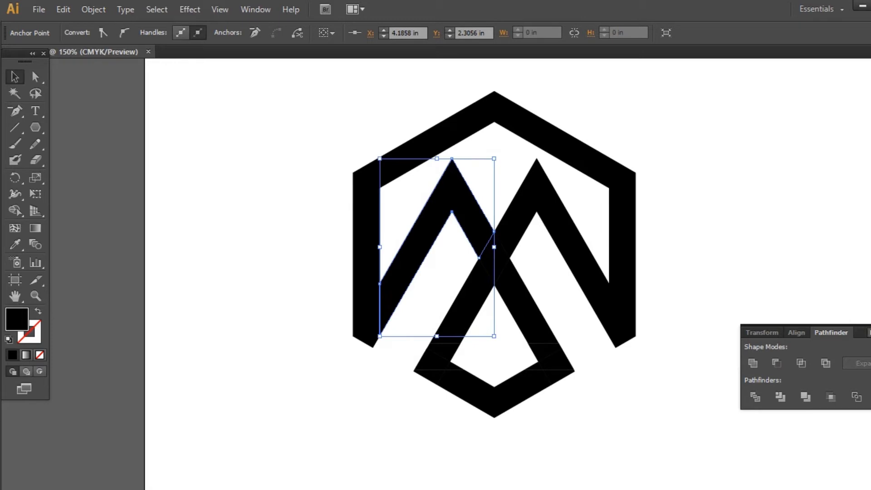
click(790, 302)
drag(567, 440, 438, 302)
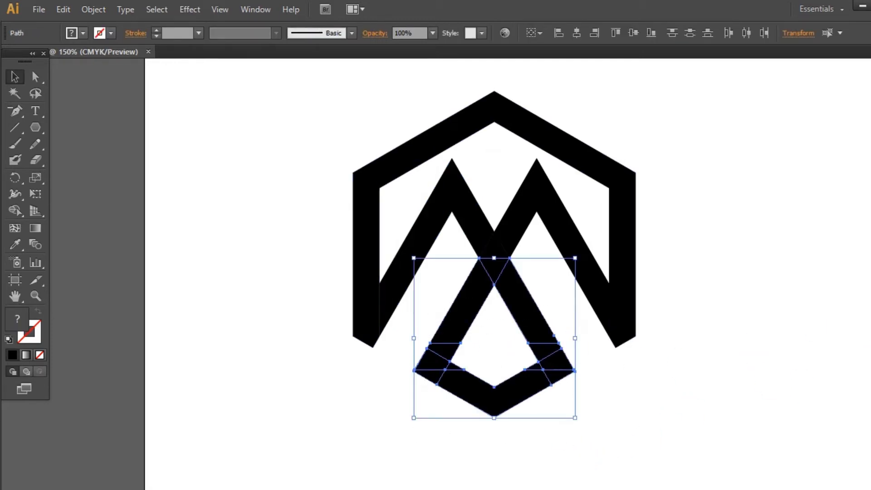
Step: Trial-merge the lower shape's pieces, undo it, and restore the lower shape's right arm
key(shift+ctrl+F9)
click(752, 363)
key(ctrl+z)
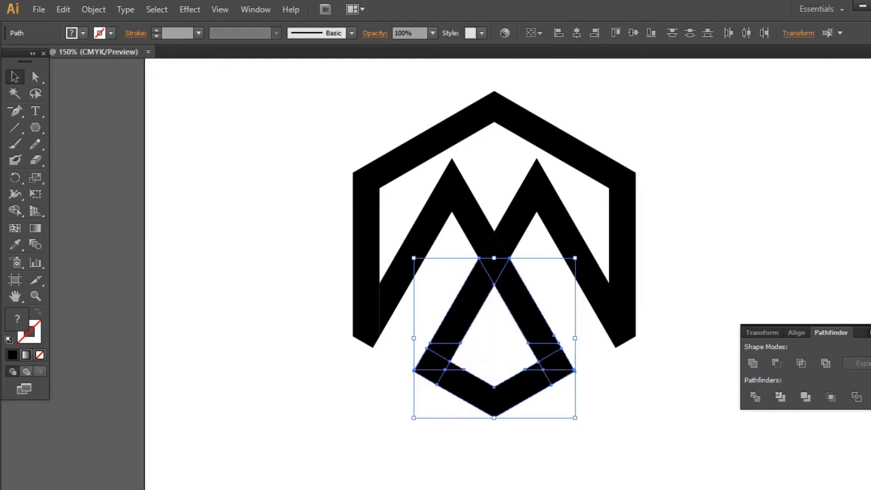
click(537, 326)
key(Delete)
click(522, 323)
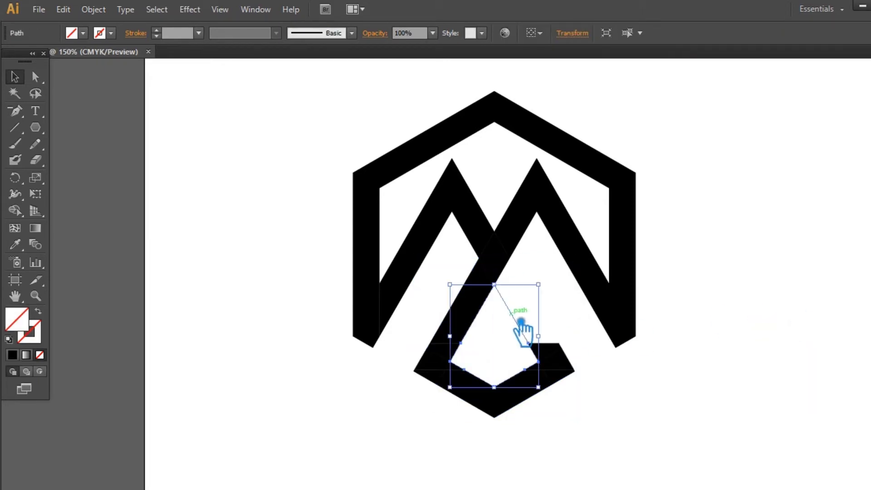
click(521, 325)
key(shift+x)
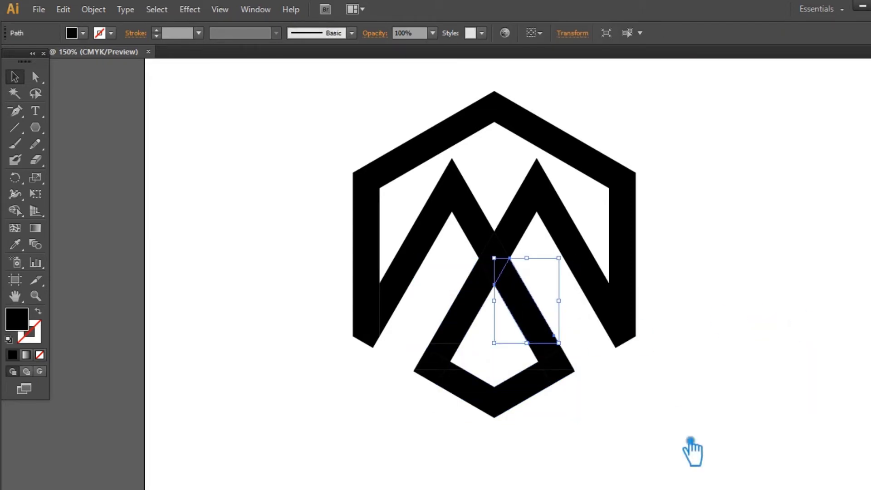
drag(715, 451, 500, 277)
Step: Unite all pieces of the lower inverted triangle into one shape
drag(573, 431, 442, 324)
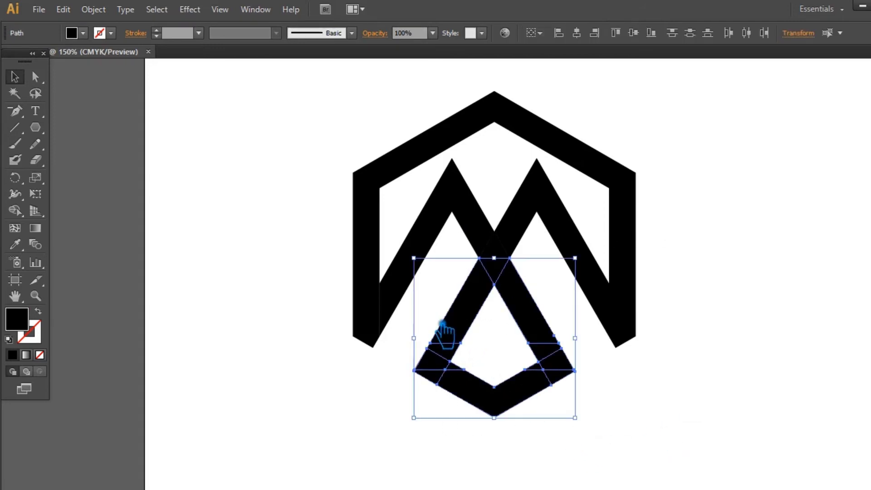
key(ctrl+shift+F9)
click(760, 366)
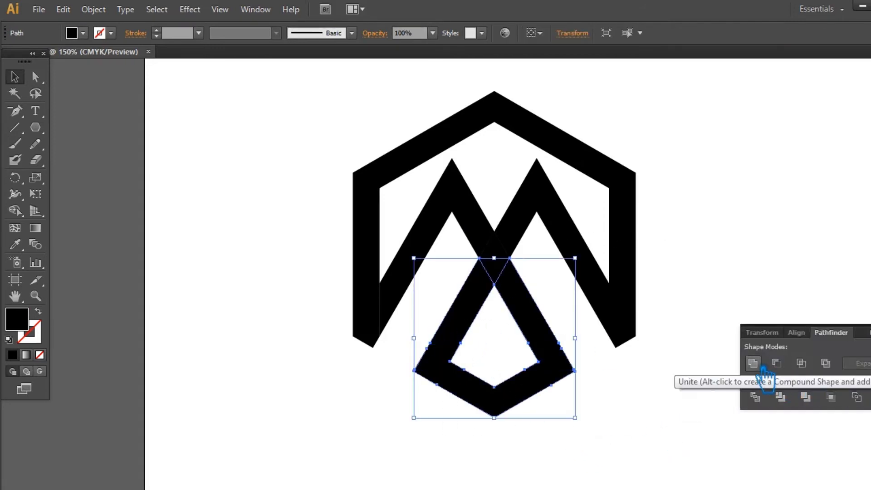
key(ctrl+shift+F9)
key(p)
drag(443, 358, 474, 348)
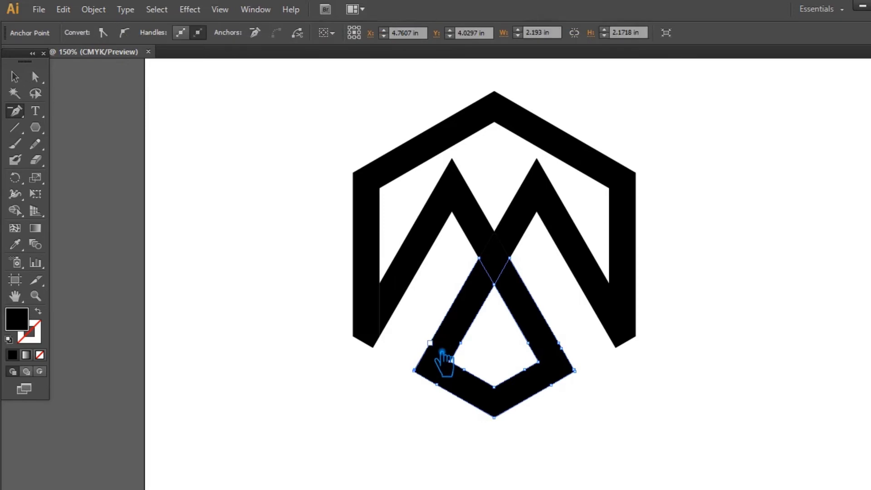
Step: Delete the redundant anchors on the lower edge, inner right edge and lower-left corner
click(437, 384)
click(525, 369)
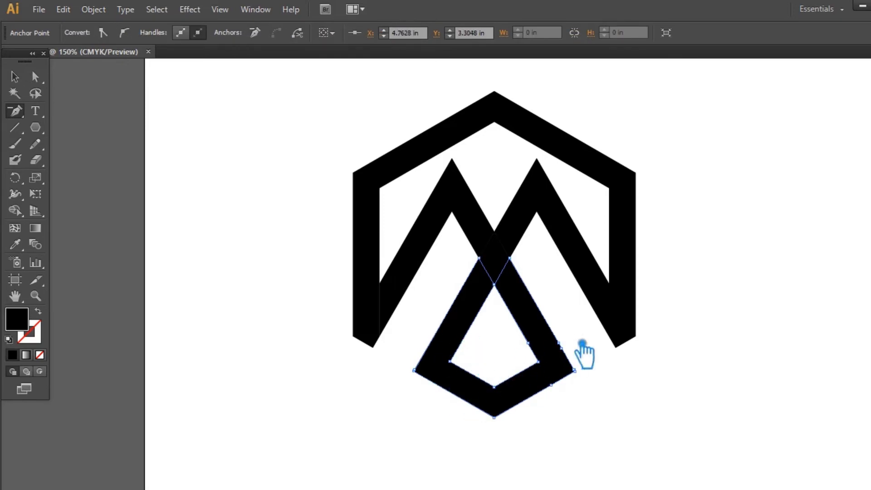
click(539, 350)
click(539, 351)
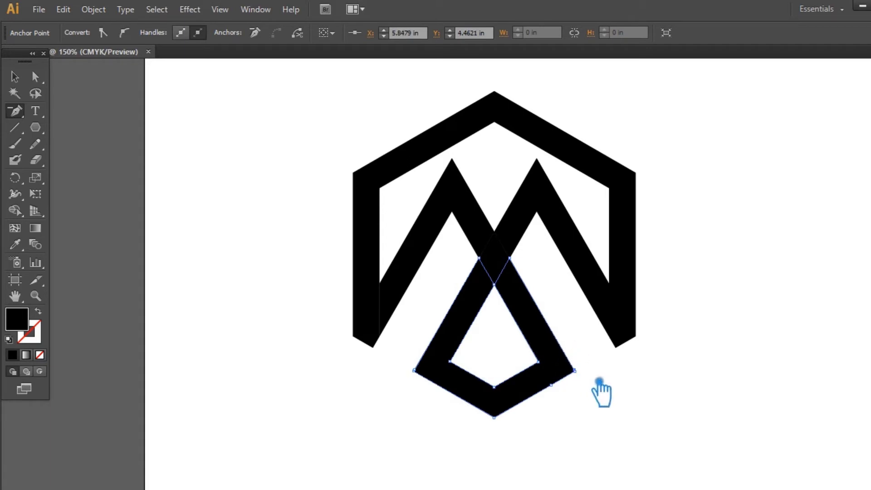
click(427, 374)
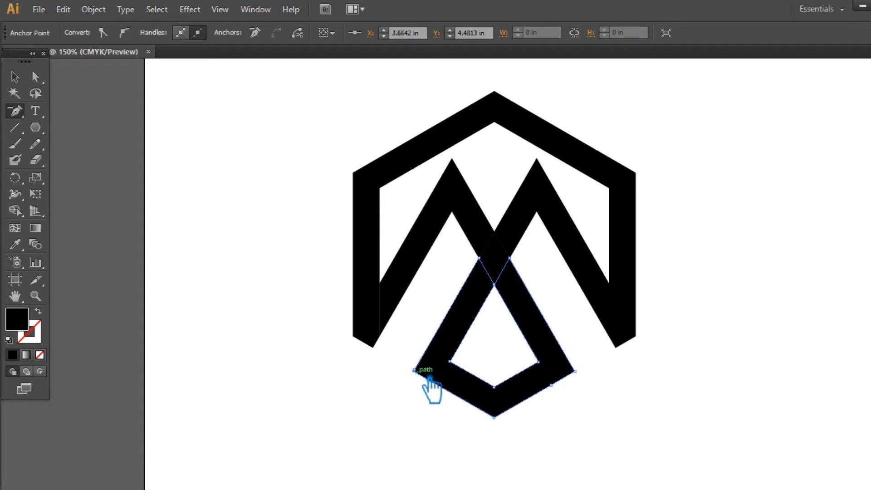
Step: Select the small centre crossing piece together with the left peak path
key(v)
click(775, 266)
click(499, 245)
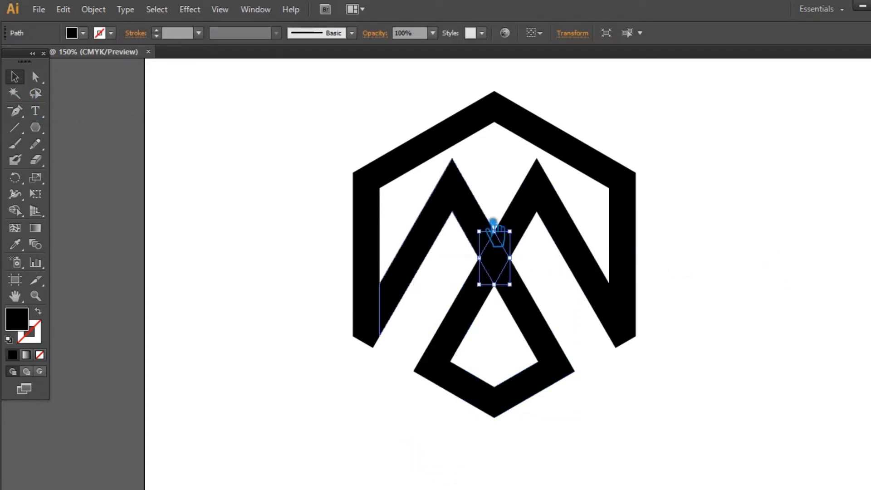
shift+click(480, 213)
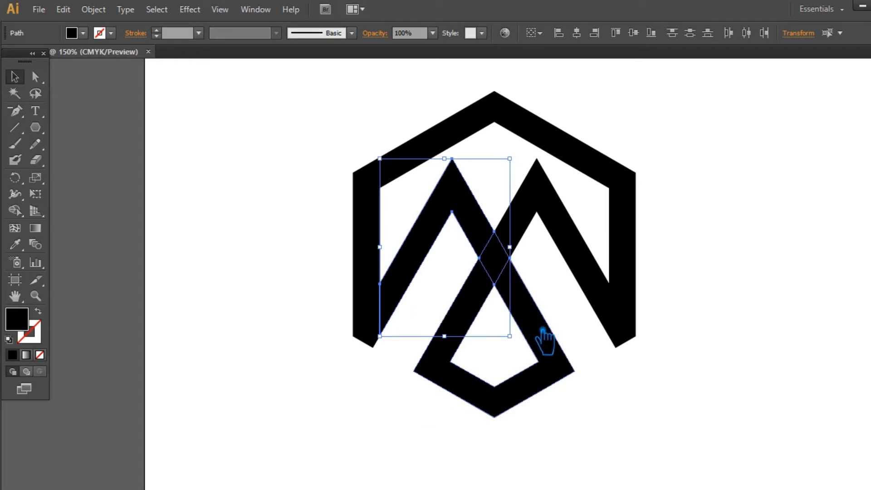
Step: Try uniting the left peak with the inverted triangle, then undo it
shift+click(551, 345)
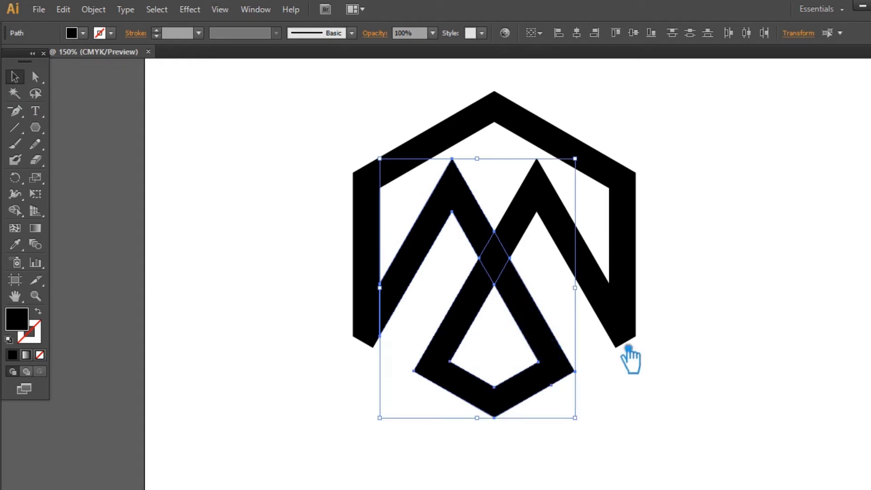
key(ctrl+shift+F9)
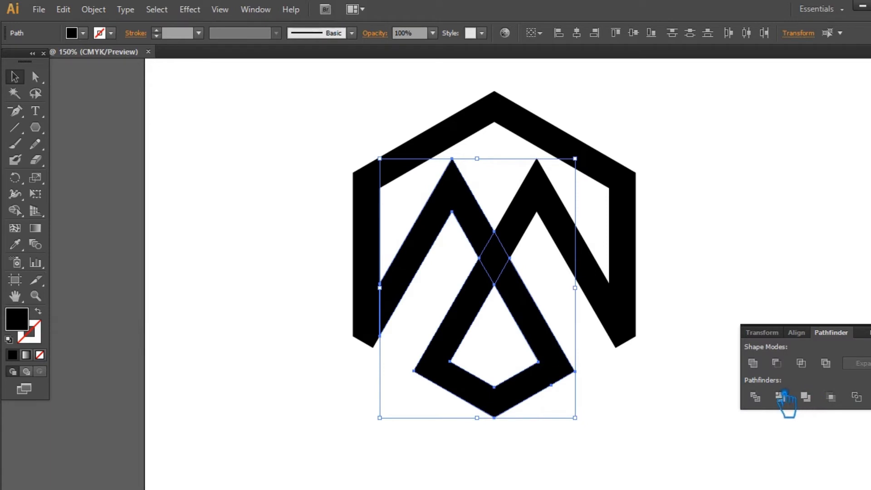
click(769, 371)
key(ctrl+shift+F9)
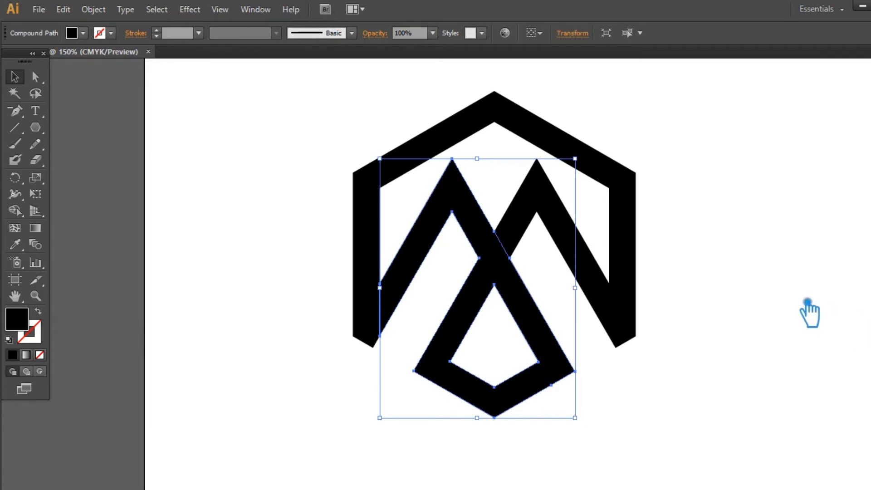
click(782, 302)
key(ctrl+z)
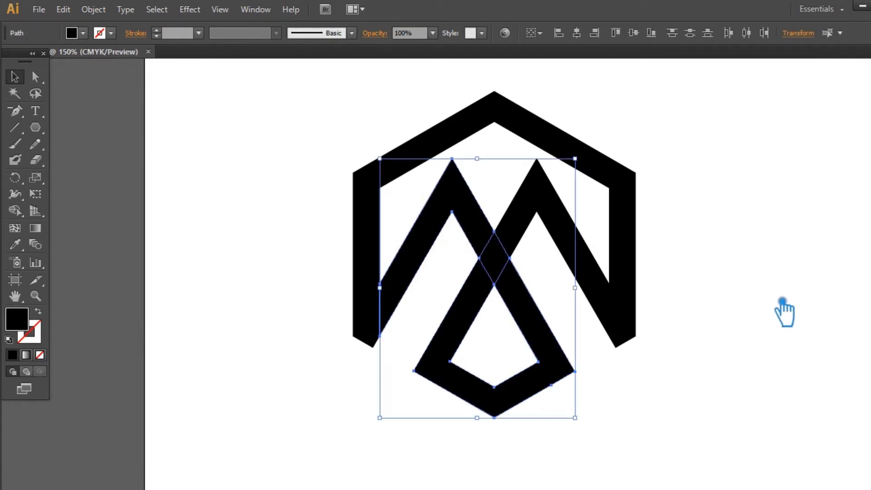
Step: Combine the left peak stroke and lower triangle into a compound shape
click(559, 291)
click(495, 229)
click(472, 201)
shift+click(535, 314)
key(ctrl+shift+F9)
click(825, 361)
key(ctrl+shift+F9)
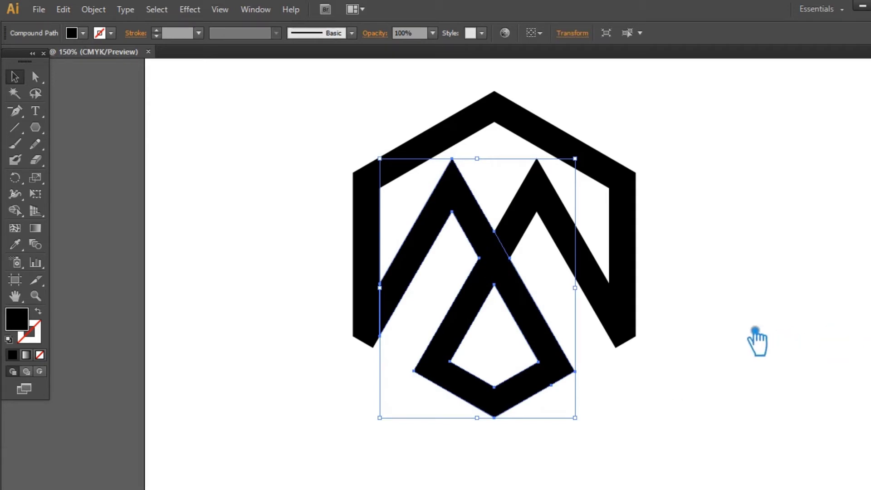
Step: Inspect the anchor points of the merged shape and the right peak, then deselect
key(p)
click(509, 249)
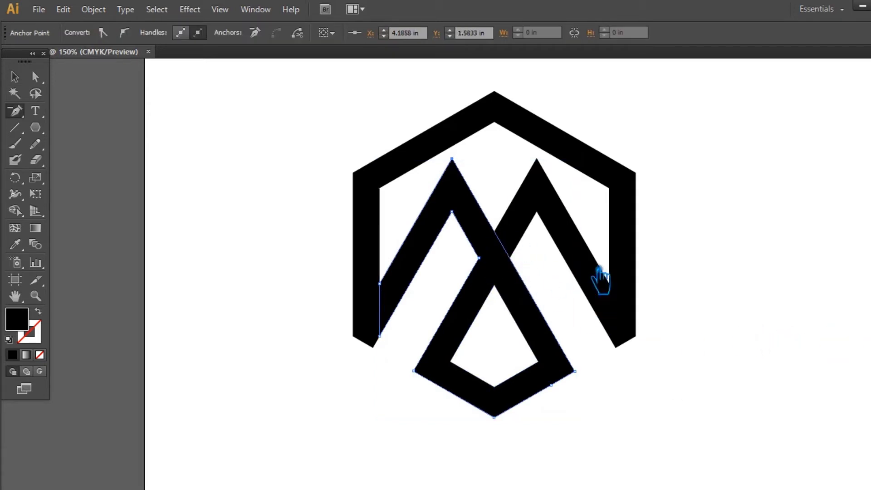
key(v)
click(707, 268)
click(530, 237)
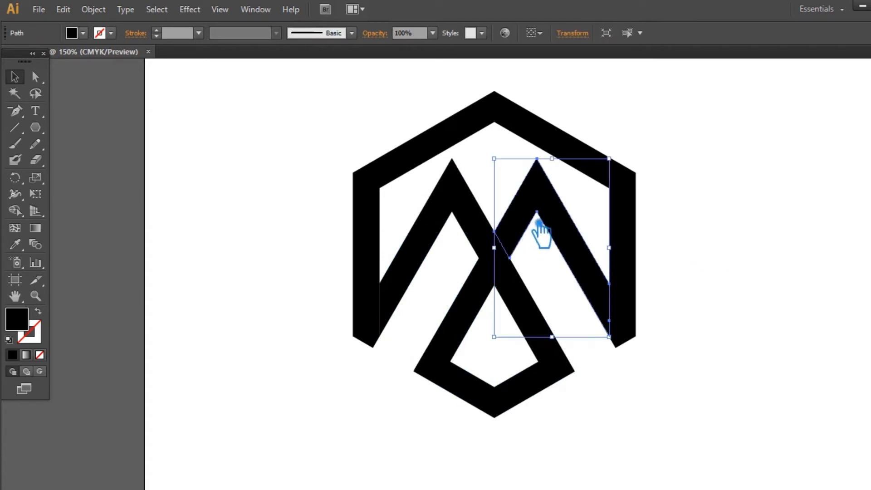
key(p)
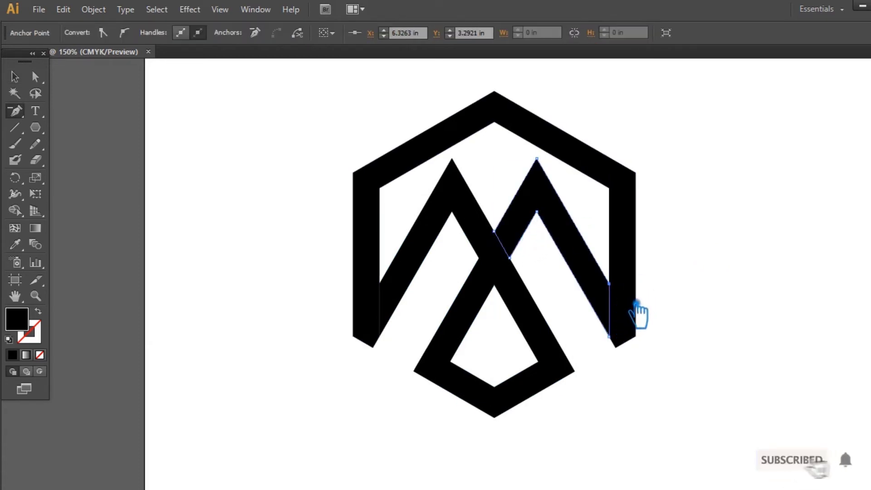
key(v)
click(715, 201)
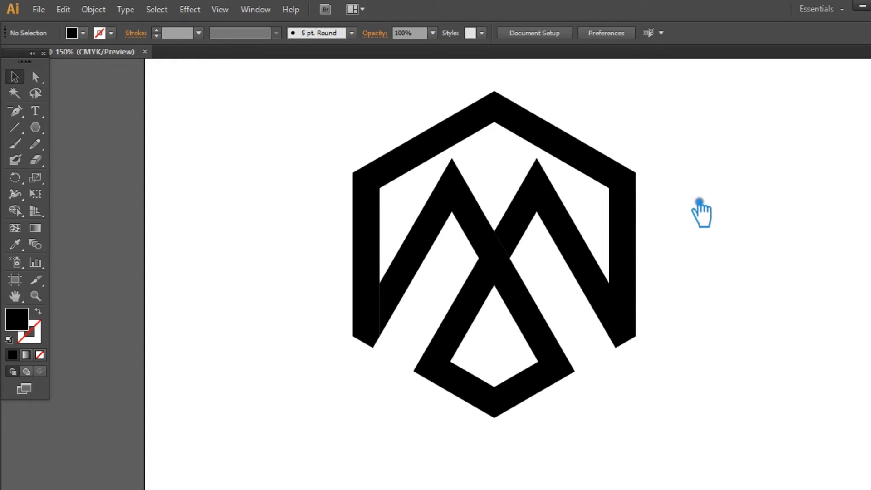
click(399, 296)
click(374, 268)
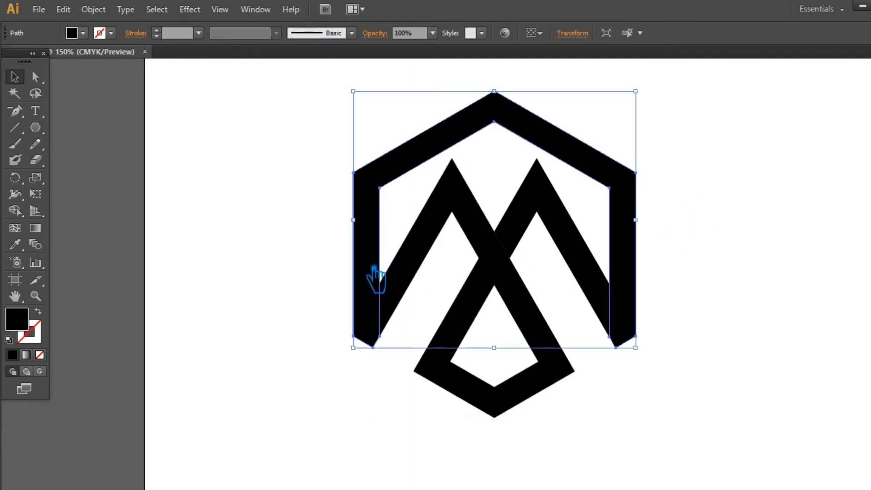
click(522, 238)
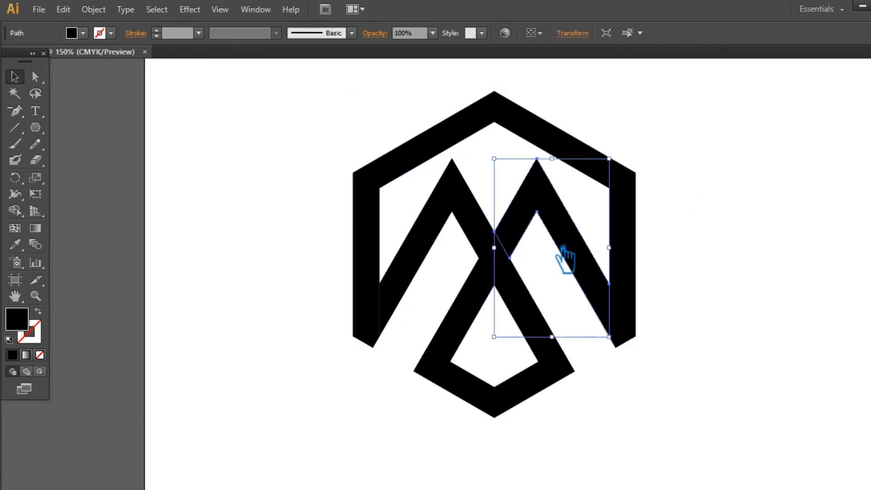
click(93, 9)
mouse_move(108, 286)
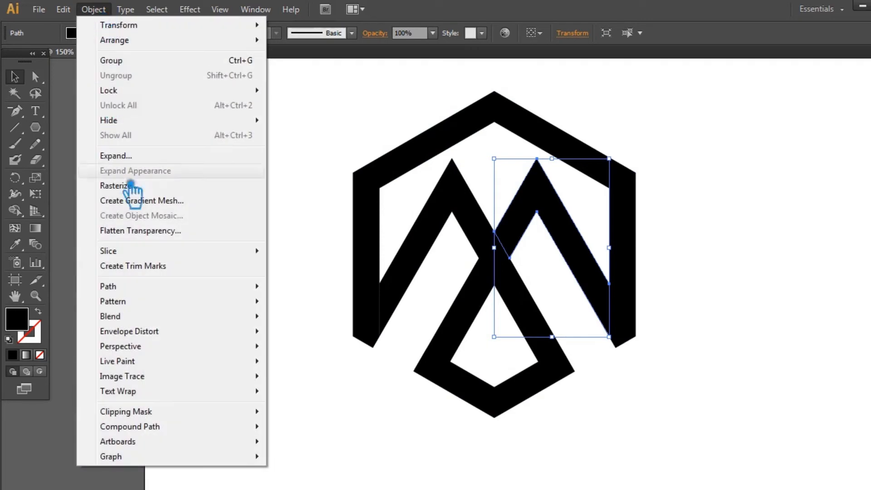
click(309, 337)
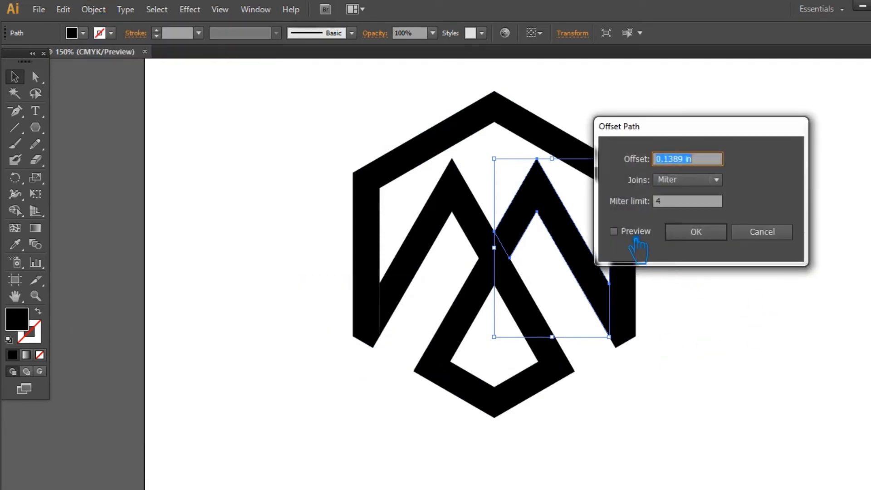
click(622, 233)
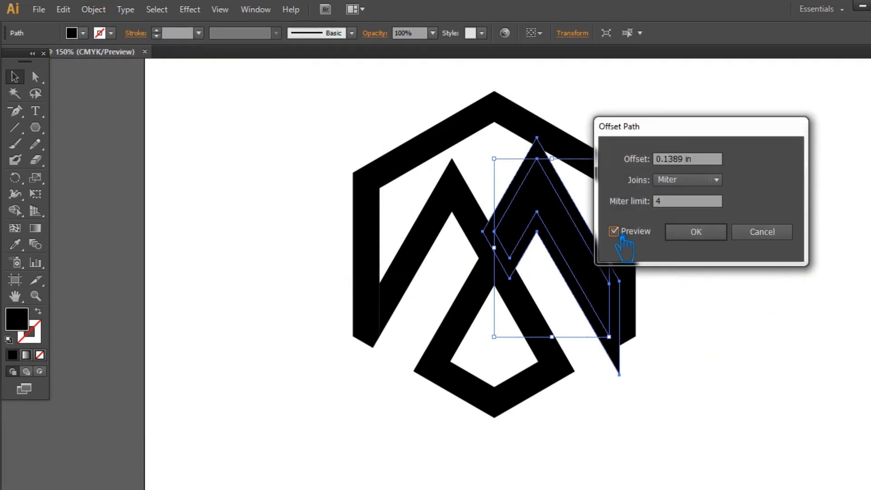
click(781, 236)
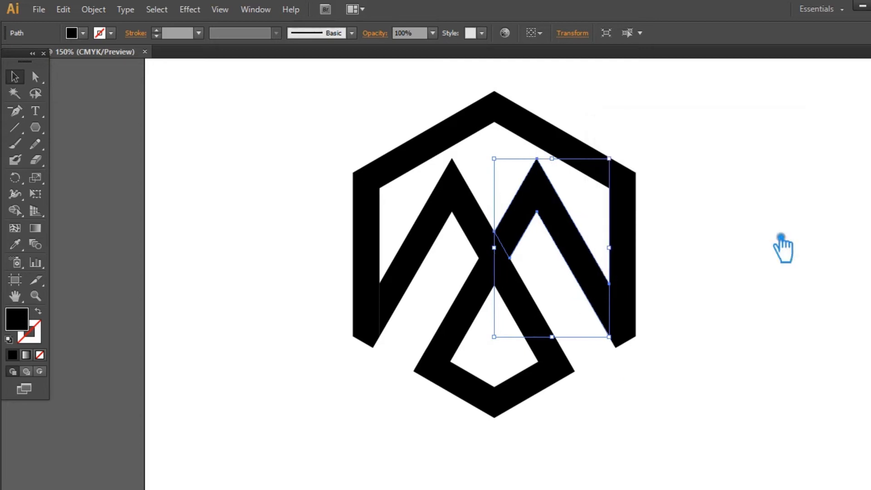
click(538, 307)
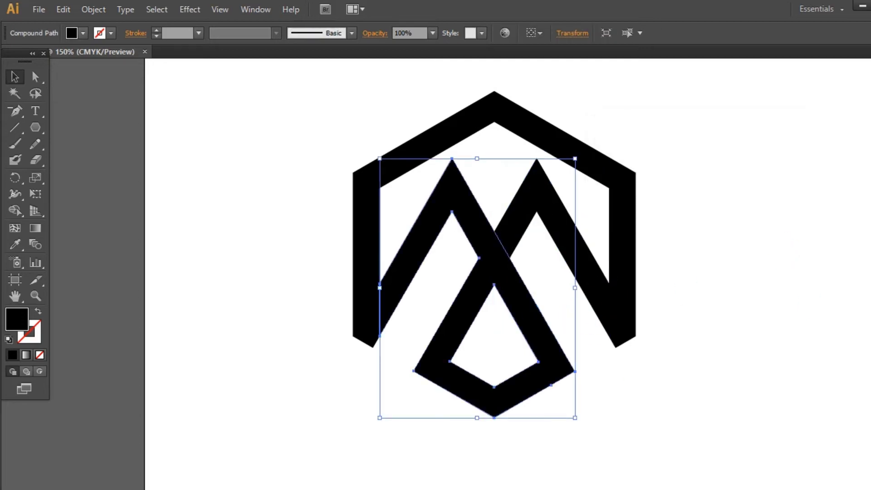
click(681, 345)
key(p)
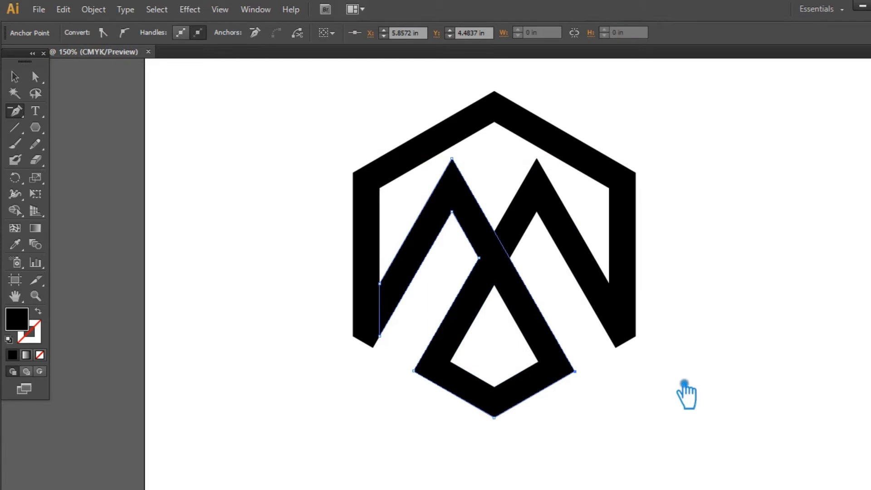
click(15, 77)
click(730, 254)
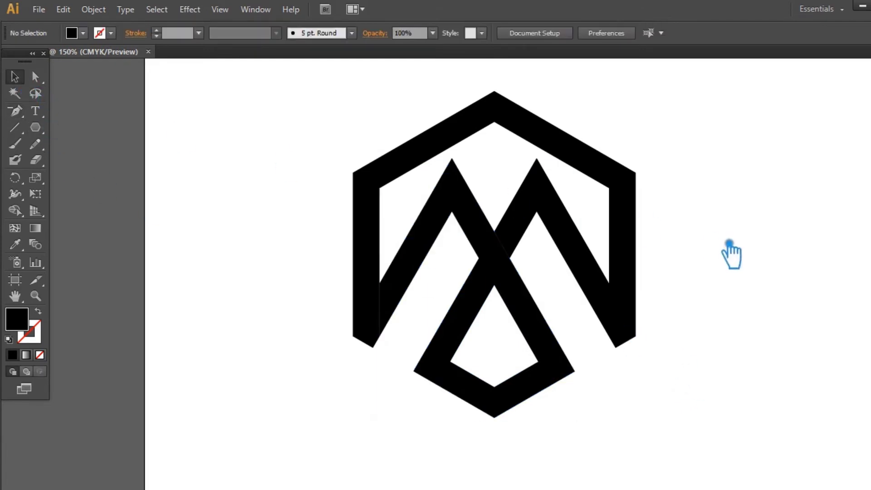
click(532, 309)
key(ctrl+shift+F9)
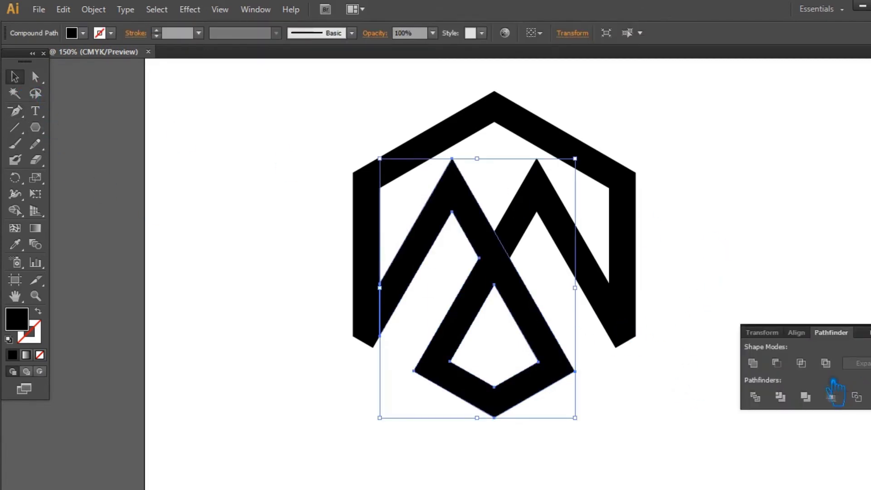
Step: Apply a 0.1 in Offset Path to the merged peak-and-triangle shape
click(93, 9)
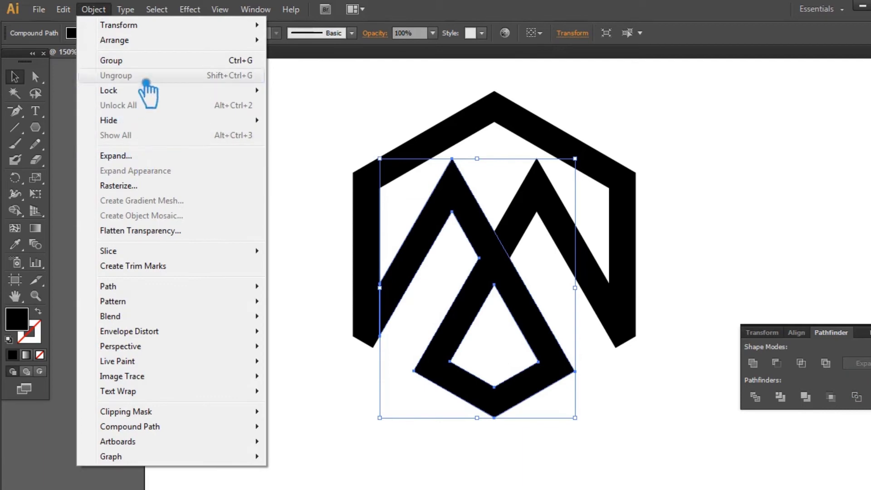
mouse_move(108, 285)
click(342, 336)
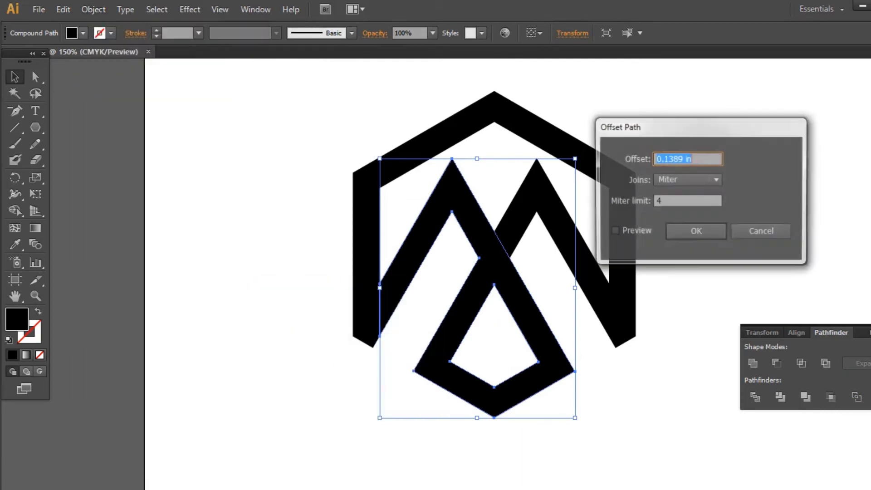
click(630, 234)
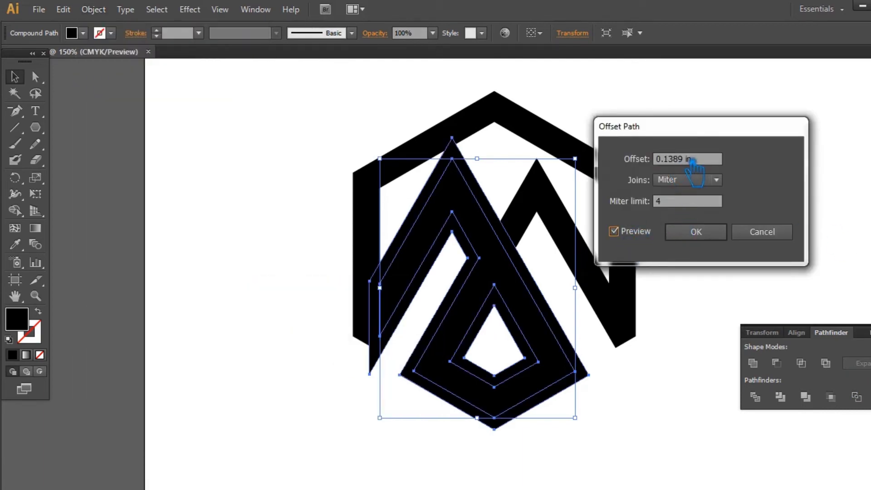
text(1)
click(682, 202)
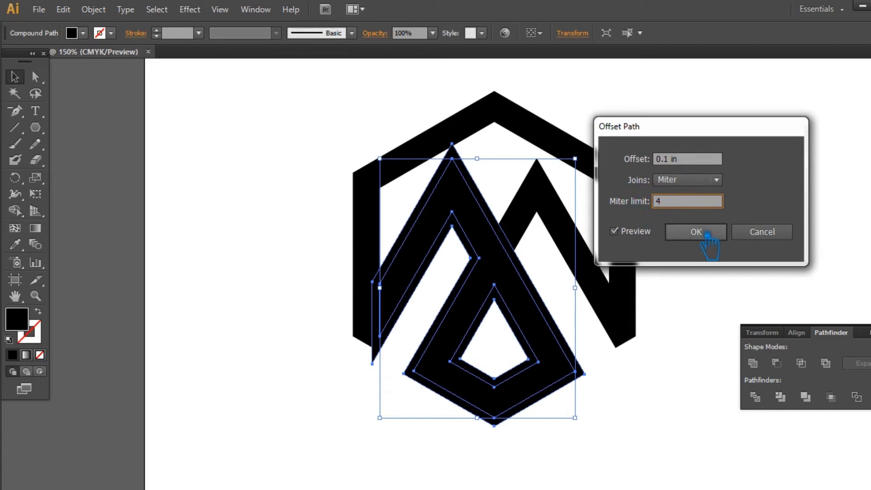
click(707, 232)
Step: Divide the new offset outline against the right peak and ungroup the pieces
click(643, 407)
click(470, 250)
shift+click(460, 255)
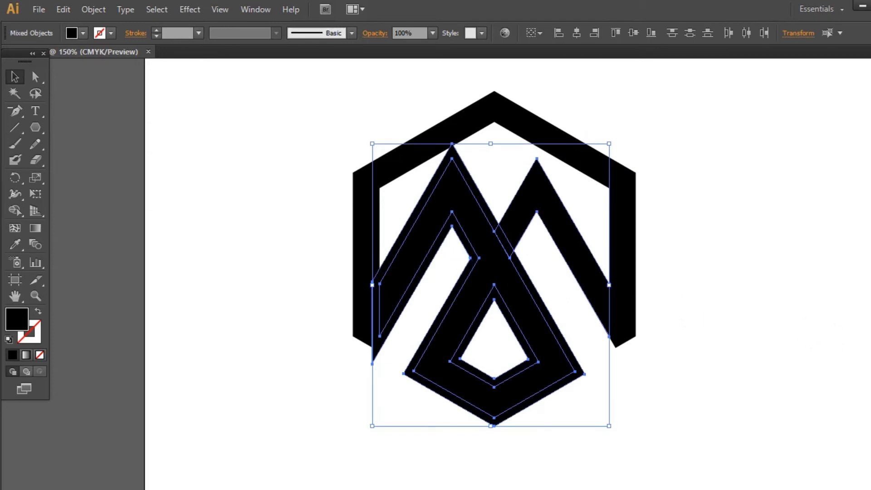
click(773, 396)
click(658, 327)
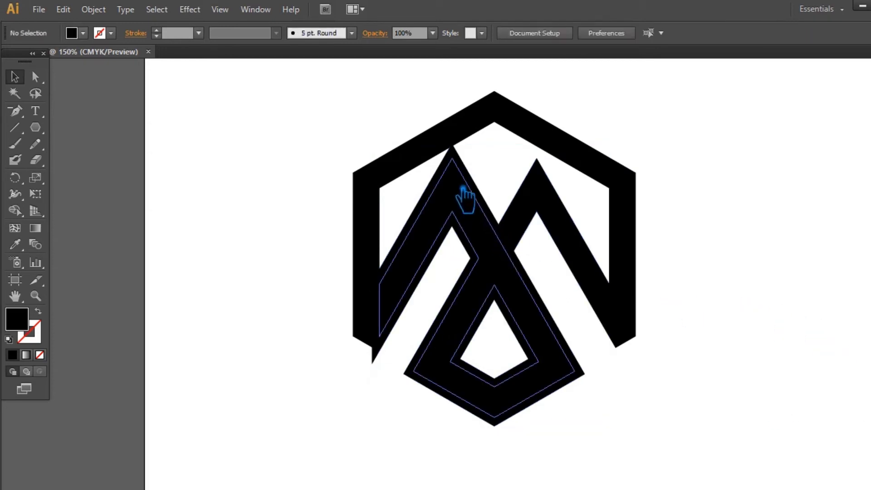
right_click(465, 176)
click(517, 255)
Step: Delete the large leftover outline and select the small piece at the crossing
click(583, 193)
click(491, 200)
key(Delete)
drag(490, 220, 517, 249)
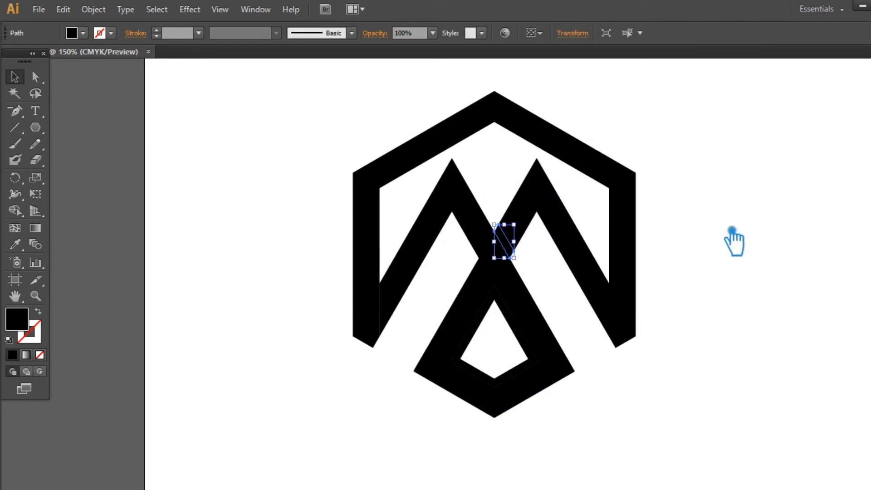
Step: Delete the small crossing piece and the inner triangle band
key(Delete)
click(522, 342)
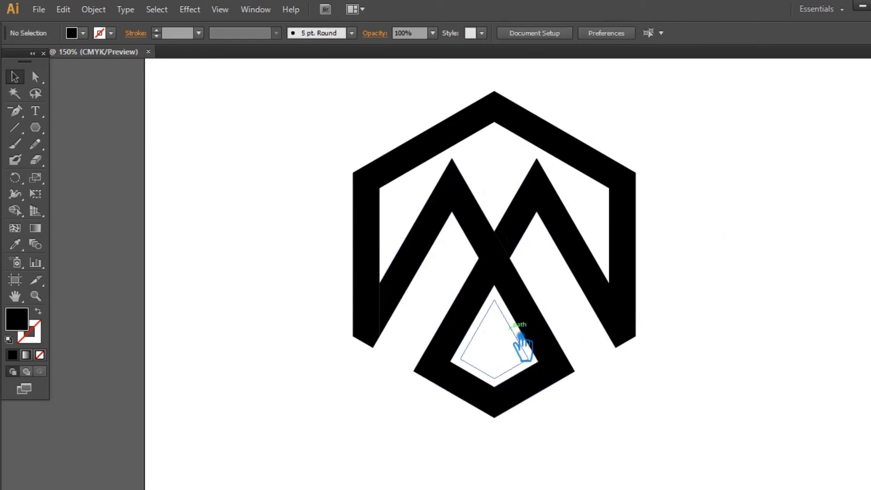
key(Delete)
click(516, 257)
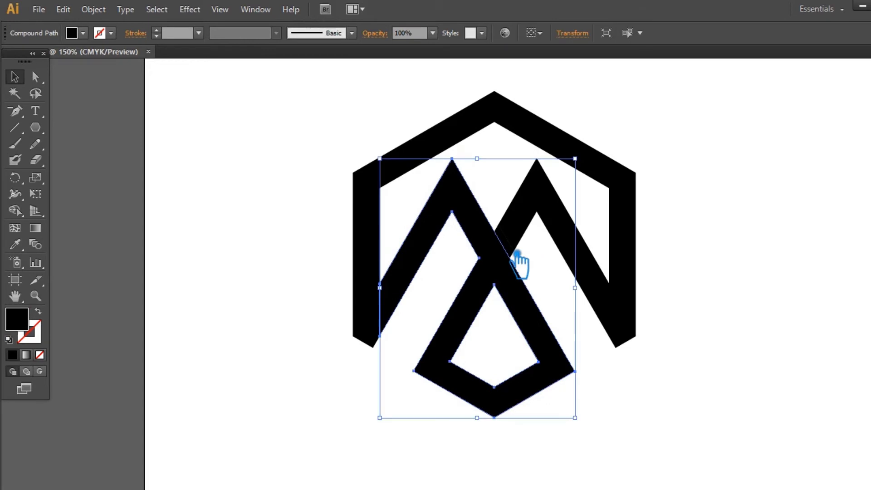
click(693, 258)
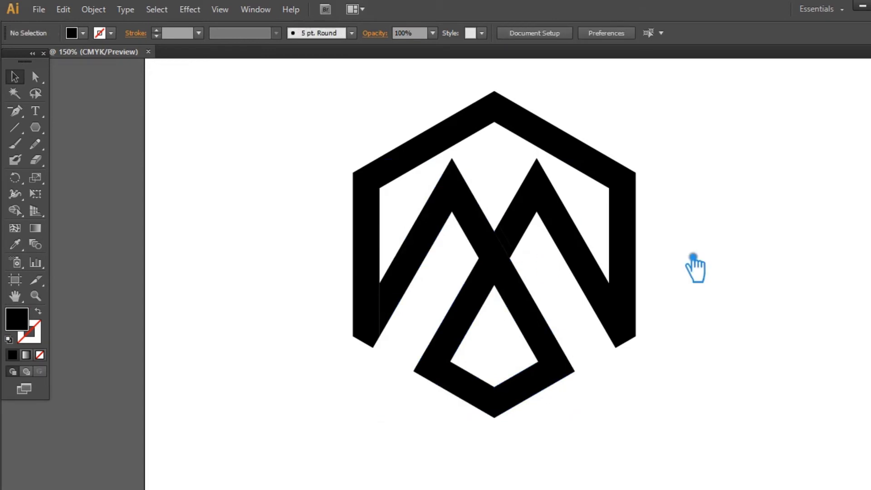
Step: Fill the outer hexagon with a muted teal-grey from the Color Picker
click(567, 155)
double_click(22, 317)
click(704, 194)
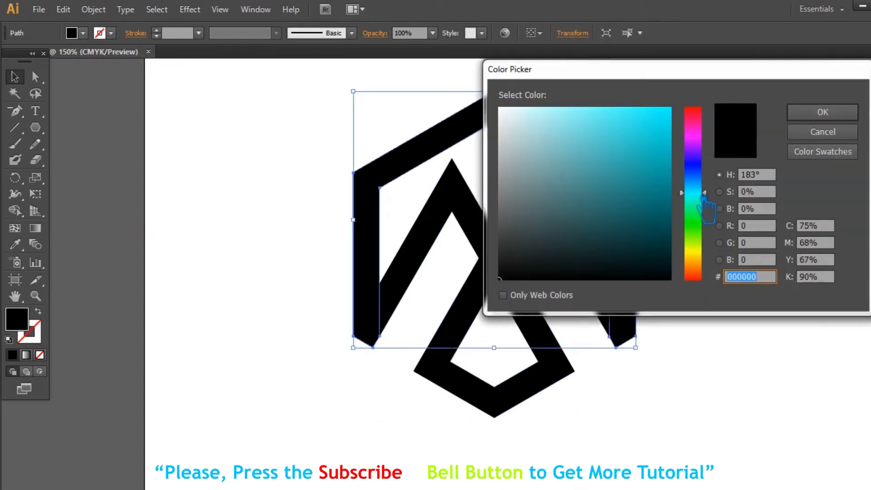
click(630, 174)
click(822, 113)
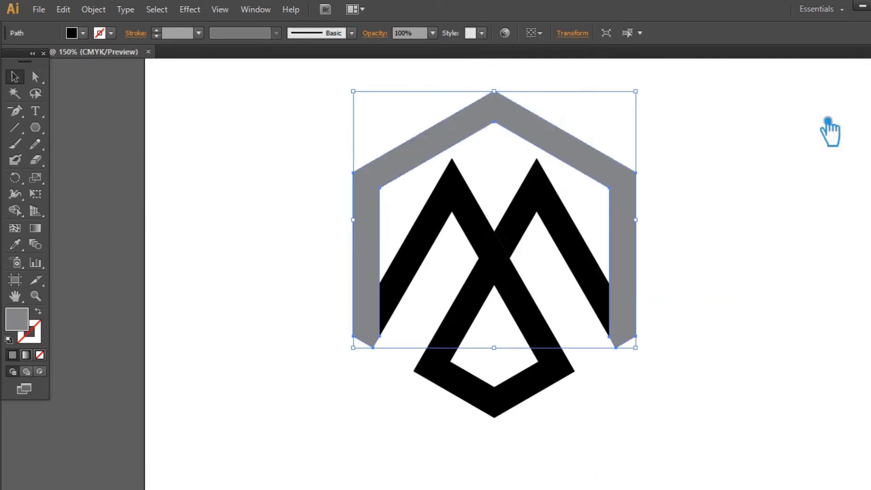
Step: Switch the Color panel to RGB and darken the hexagon fill to dark teal
key(F6)
click(867, 59)
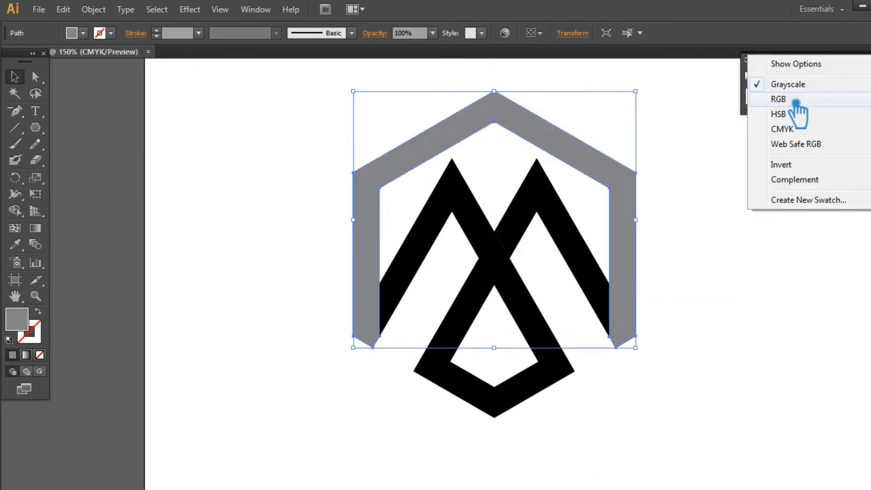
click(795, 99)
double_click(26, 327)
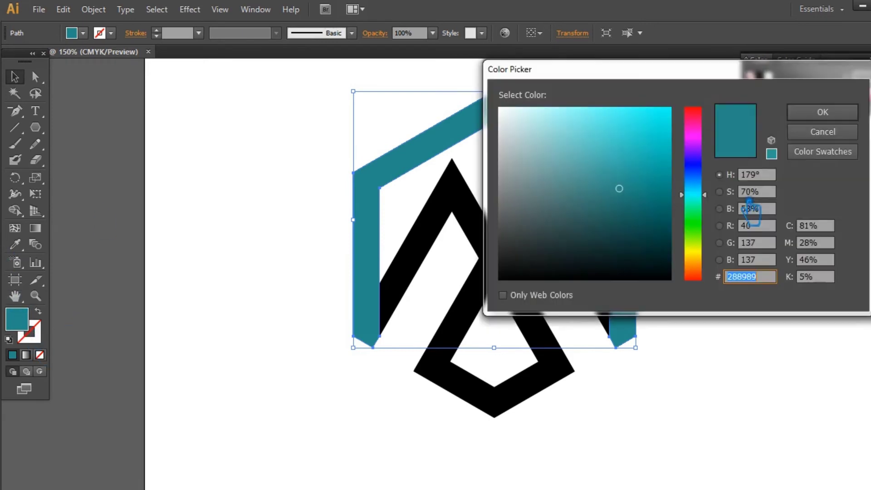
click(637, 210)
click(822, 112)
click(753, 208)
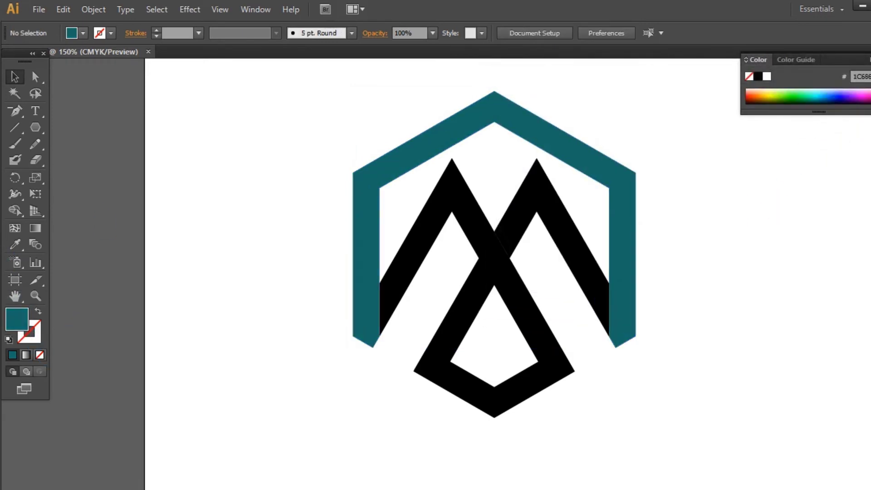
key(F6)
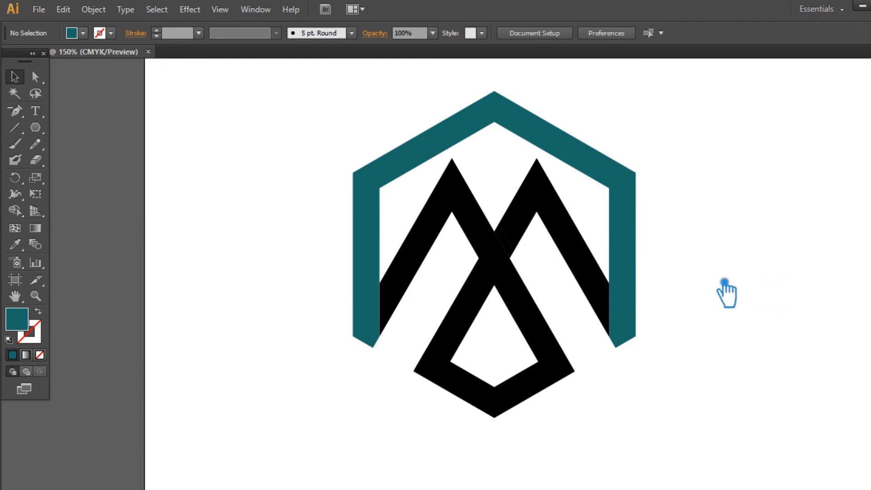
Step: Apply a 0.1 in Offset Path to the teal hexagon frame
click(581, 258)
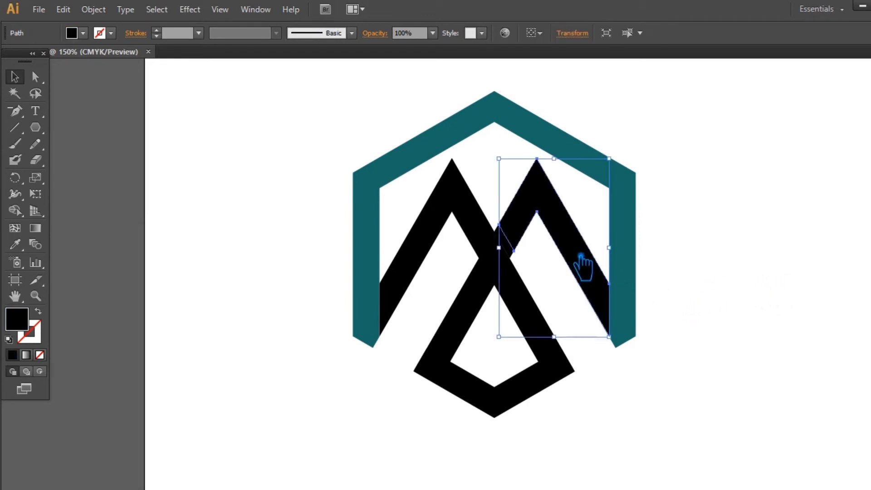
click(716, 255)
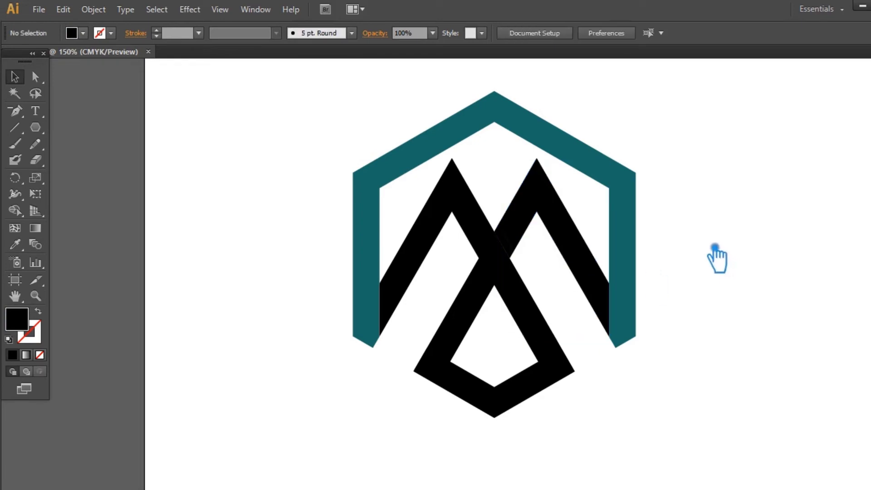
click(379, 316)
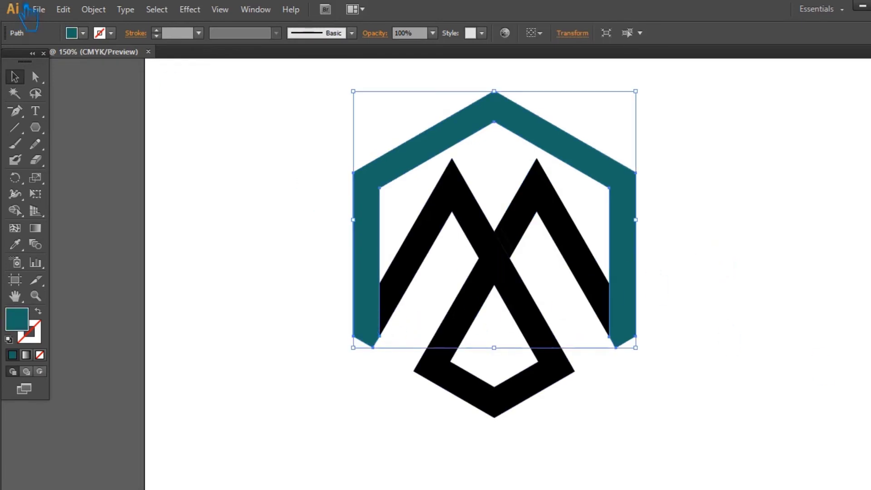
click(93, 9)
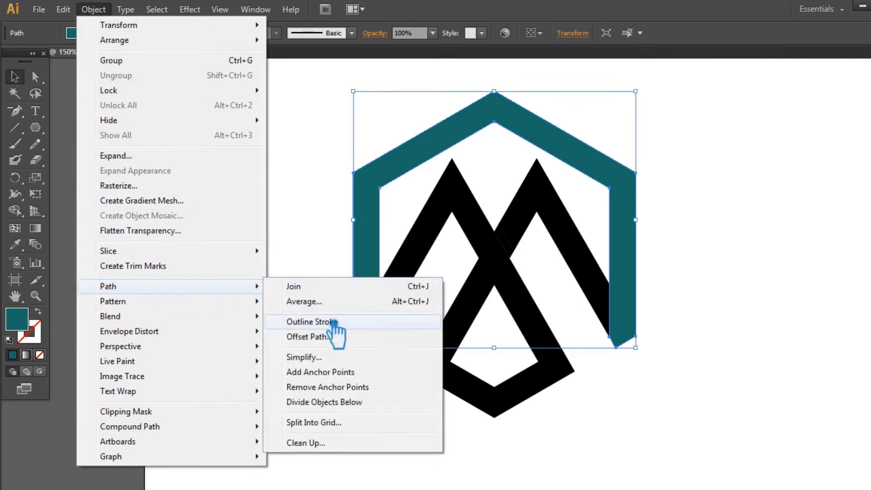
click(310, 337)
click(614, 231)
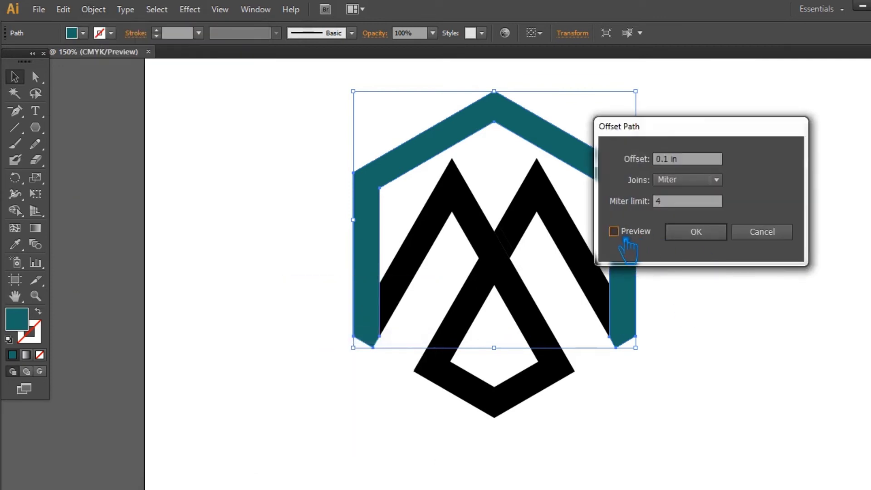
click(719, 240)
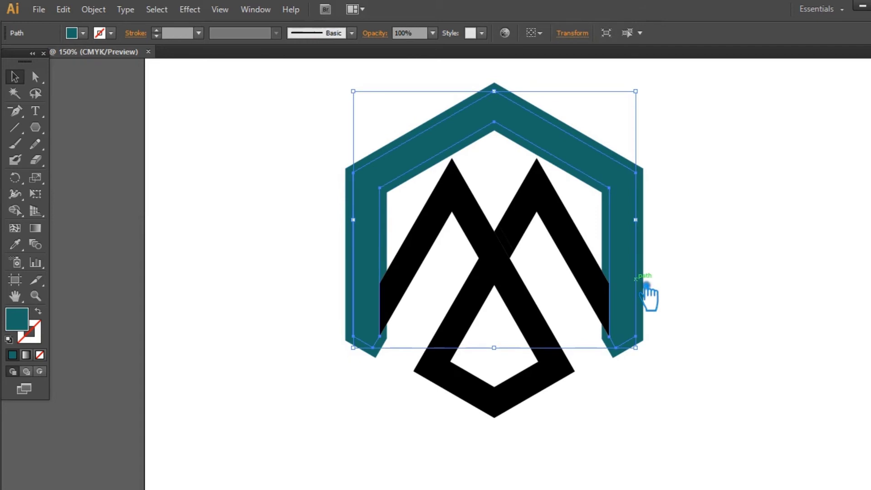
Step: Divide the offset frame against the right peak and black peaks shape
drag(704, 259, 565, 270)
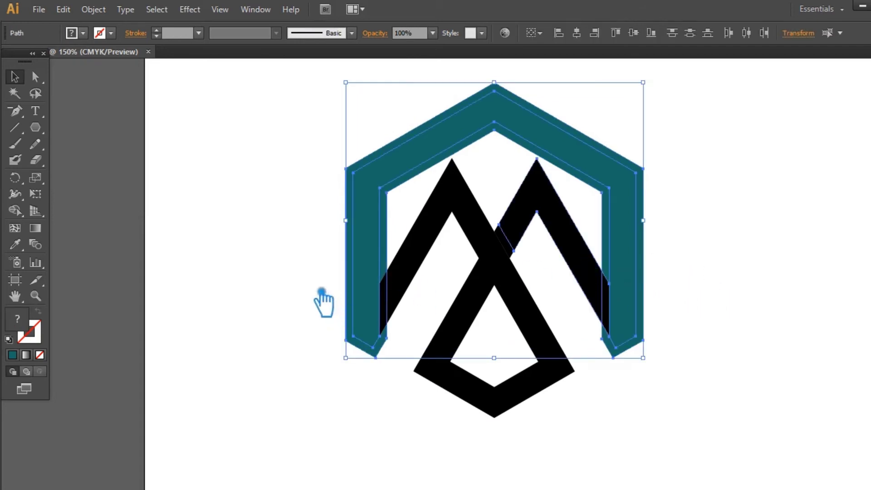
shift+click(406, 297)
key(ctrl+shift+F9)
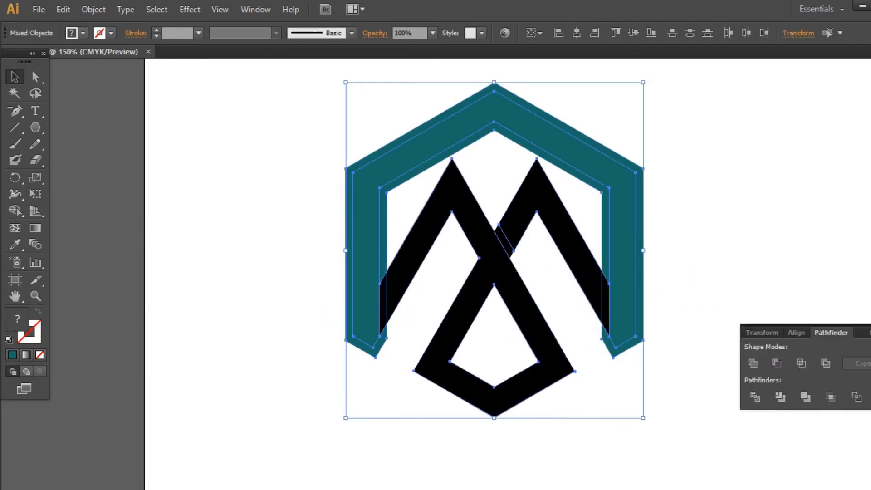
click(754, 397)
click(837, 318)
Step: Ungroup the divided pieces and delete the inner leftover and thin outer sliver
right_click(626, 222)
click(680, 302)
click(609, 230)
key(Delete)
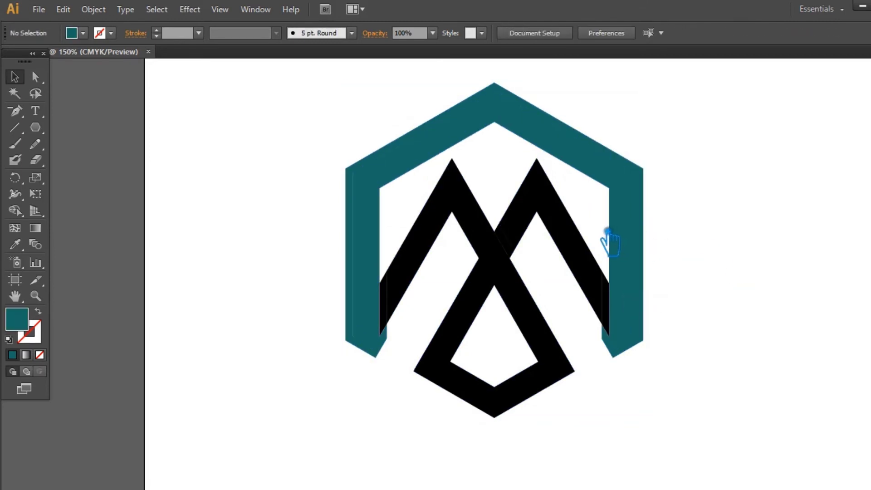
click(642, 247)
key(Delete)
Step: Check the whole logo, then select the teal frame and the right black peak
mouse_move(702, 417)
mouse_down()
mouse_move(833, 363)
mouse_move(867, 394)
mouse_up()
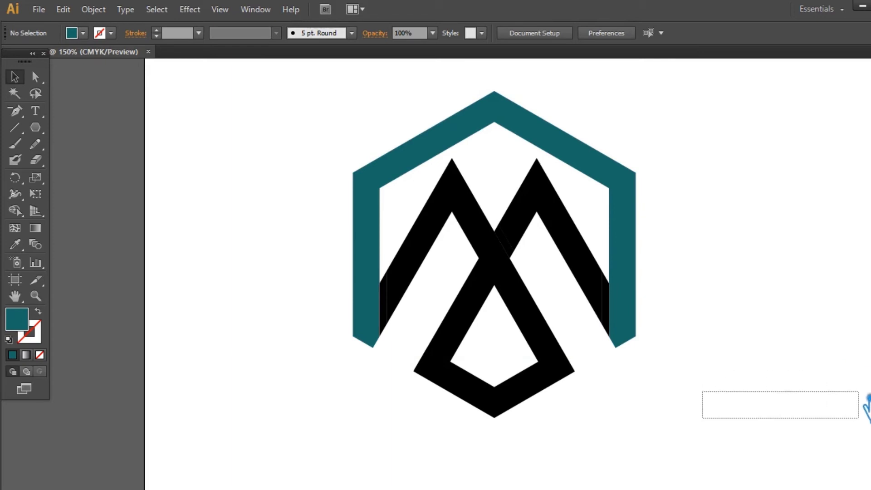
drag(729, 331, 254, 172)
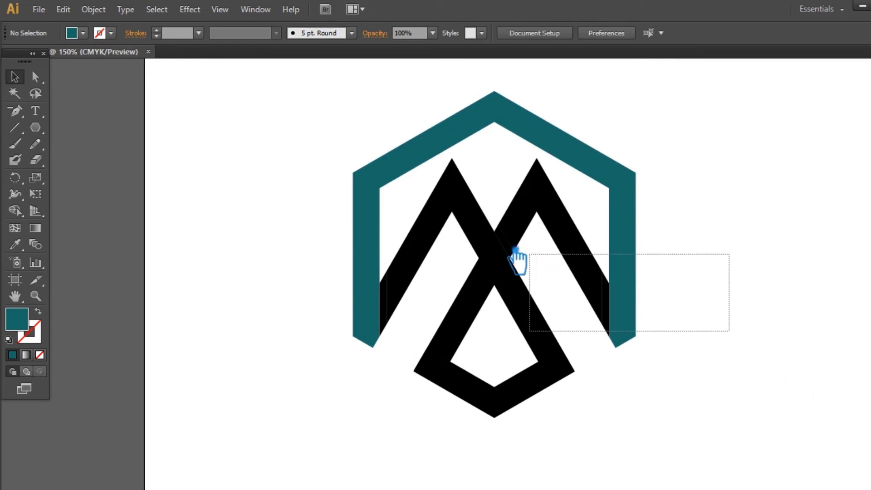
click(239, 204)
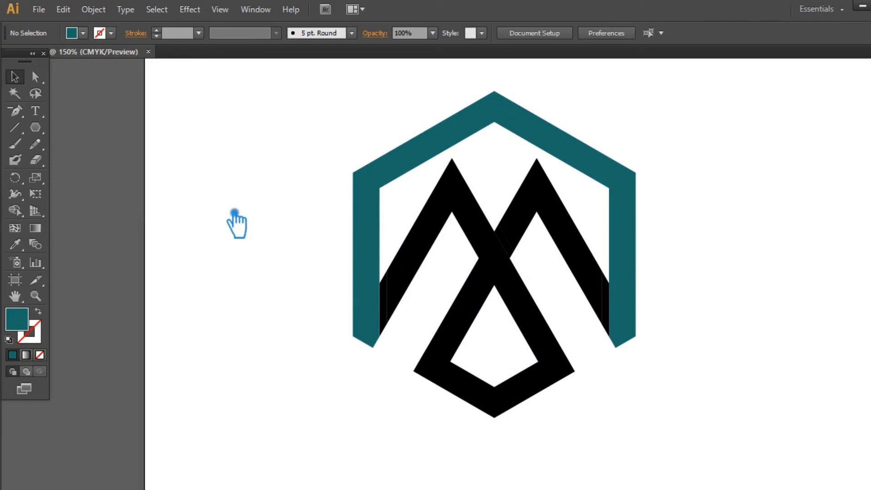
click(635, 297)
click(520, 237)
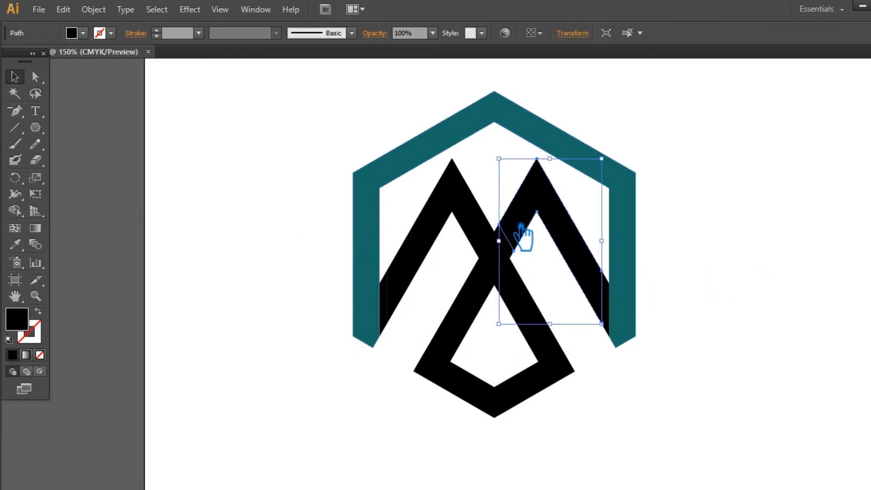
Step: Eyedropper the hexagon frame's dark teal onto the right mountain peak, then deselect
click(15, 244)
click(472, 136)
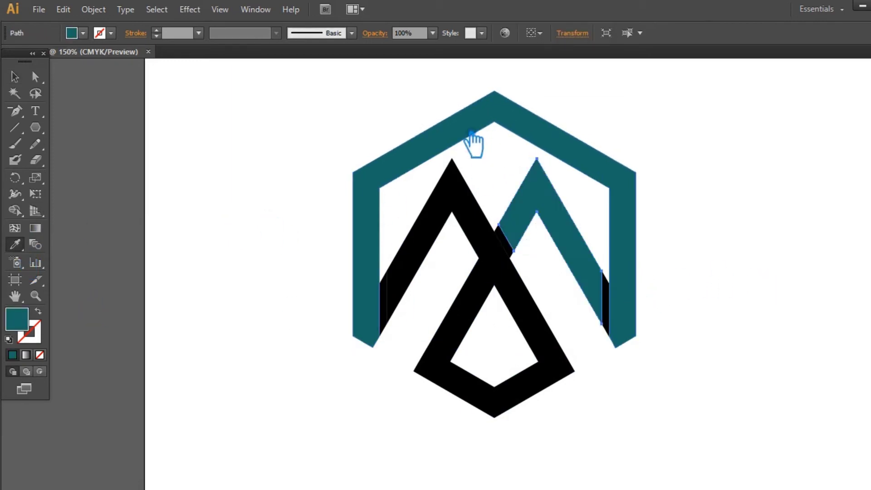
click(15, 76)
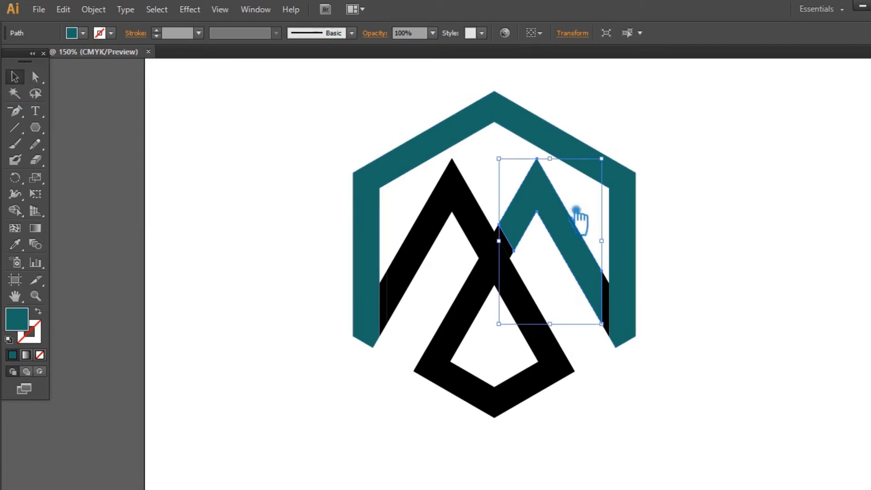
click(744, 236)
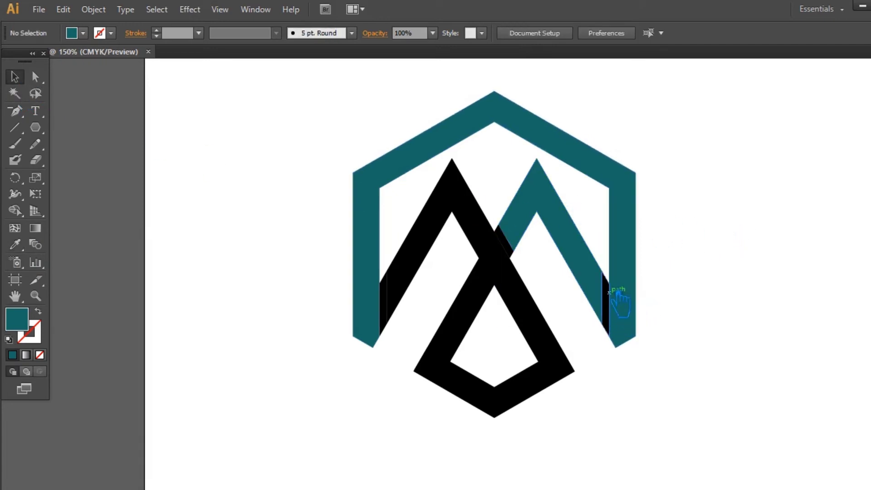
Step: Inspect the teal frame and black peaks shape, ending with the hexagon frame selected
click(622, 252)
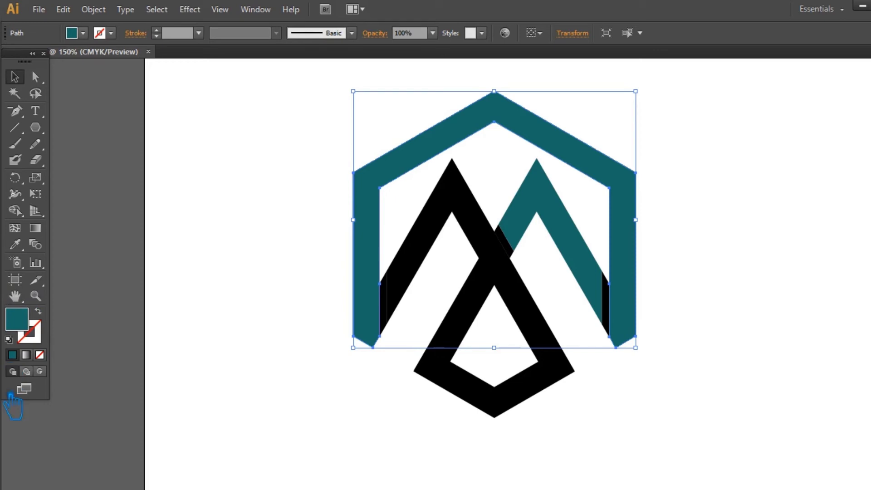
click(392, 262)
click(442, 236)
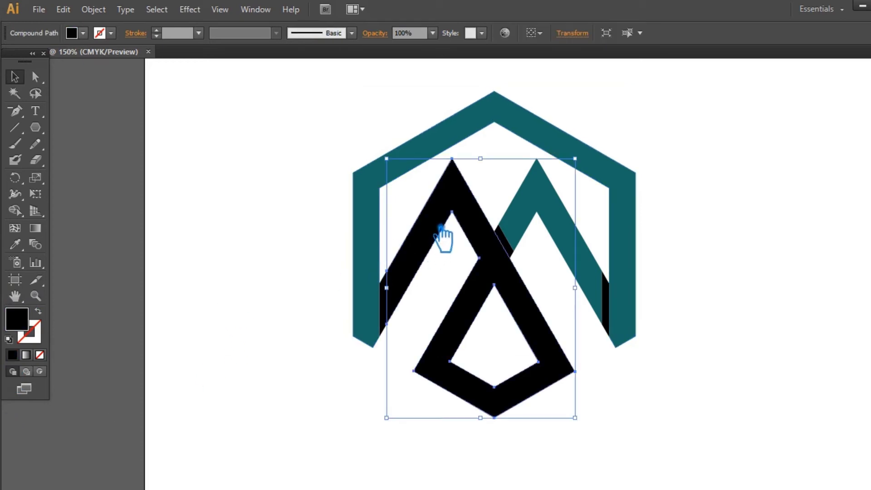
click(313, 274)
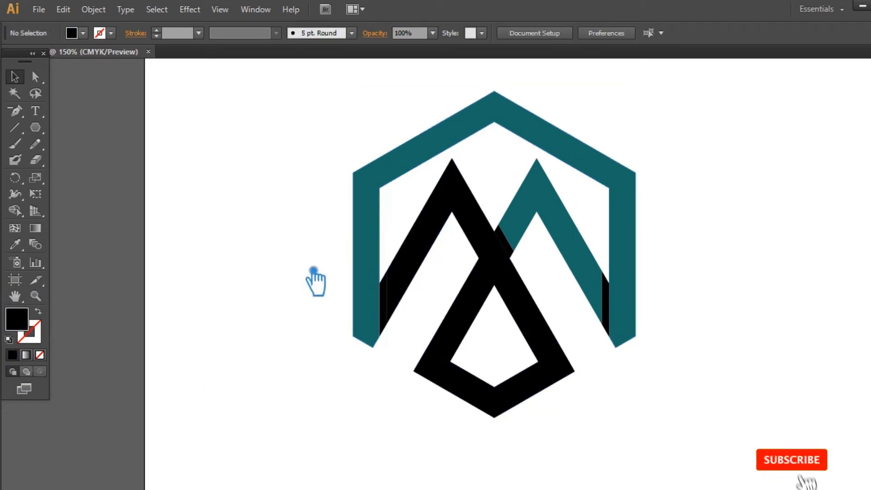
click(374, 197)
Step: Change the hexagon frame's fill to the lighter teal #308985
double_click(16, 318)
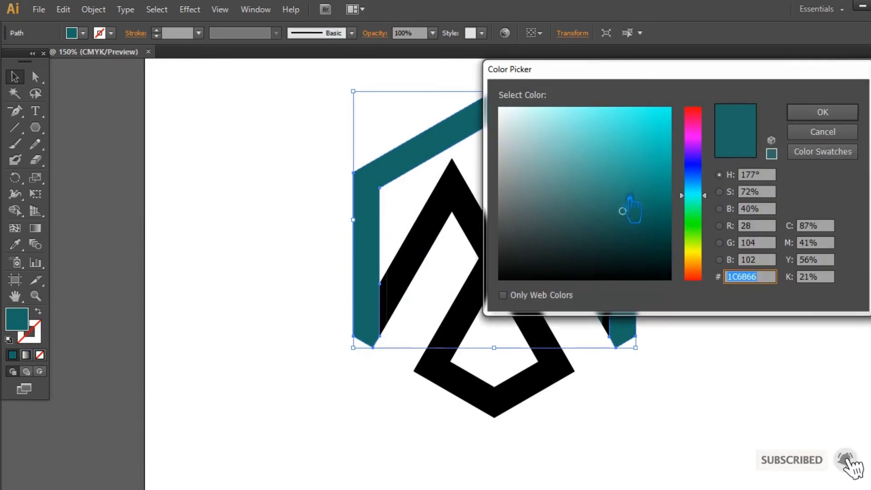
click(610, 187)
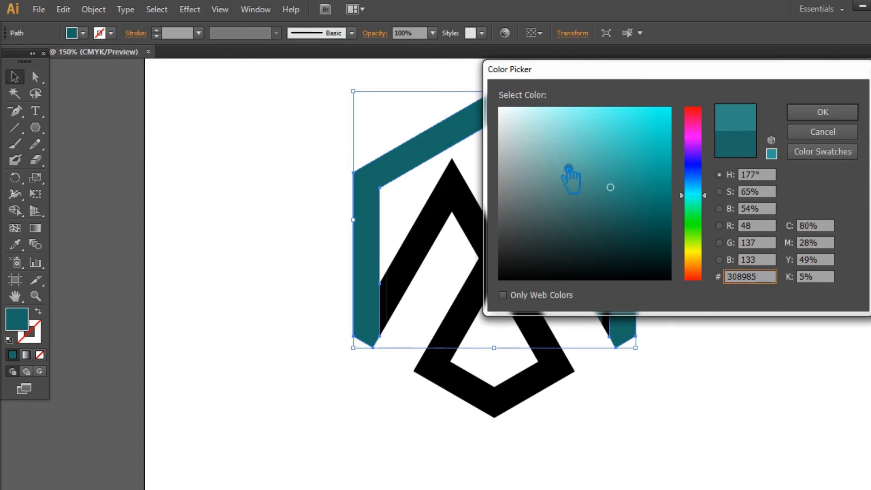
click(613, 181)
click(822, 112)
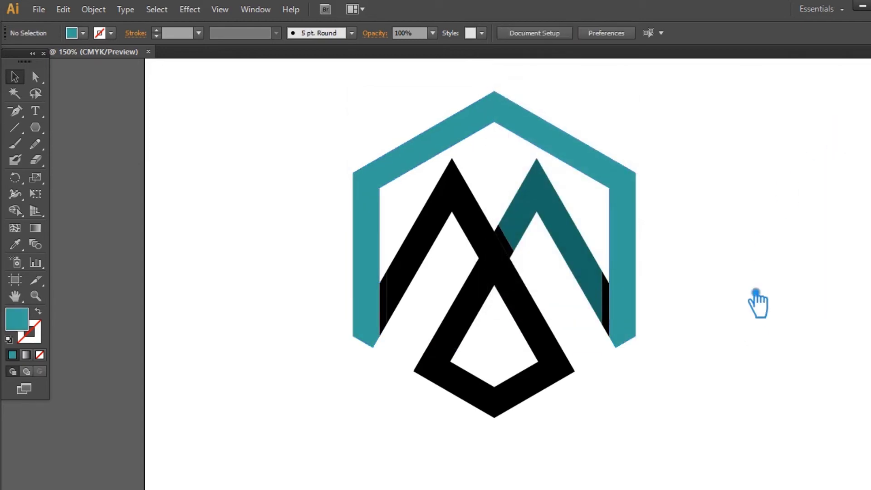
Step: Delete the three stray black slivers on the left, between the peaks, and beside the right peak
click(445, 225)
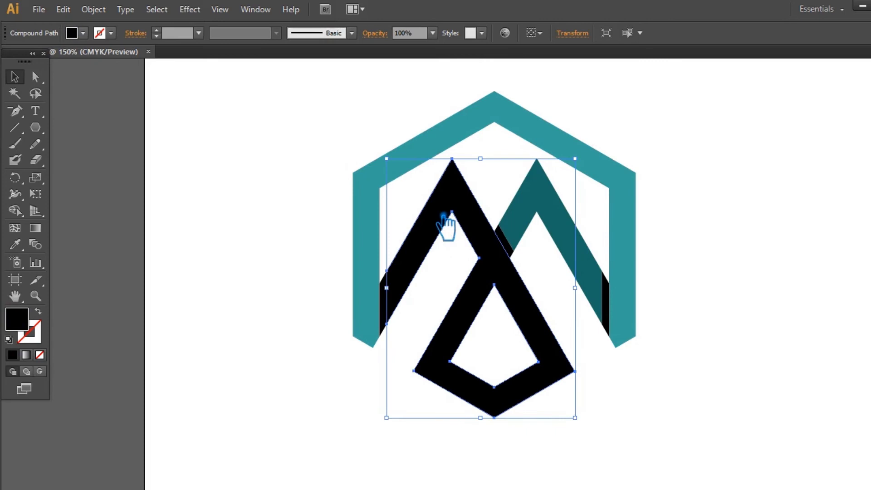
click(680, 369)
click(384, 304)
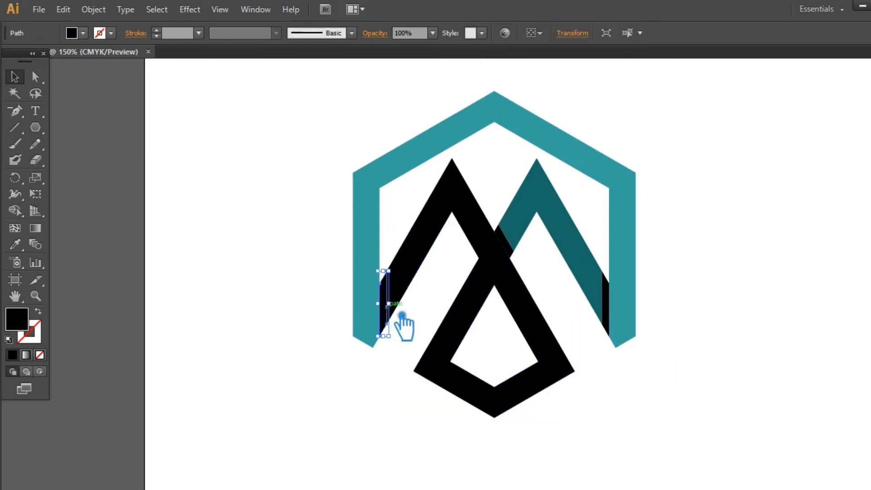
key(Delete)
click(504, 241)
key(Delete)
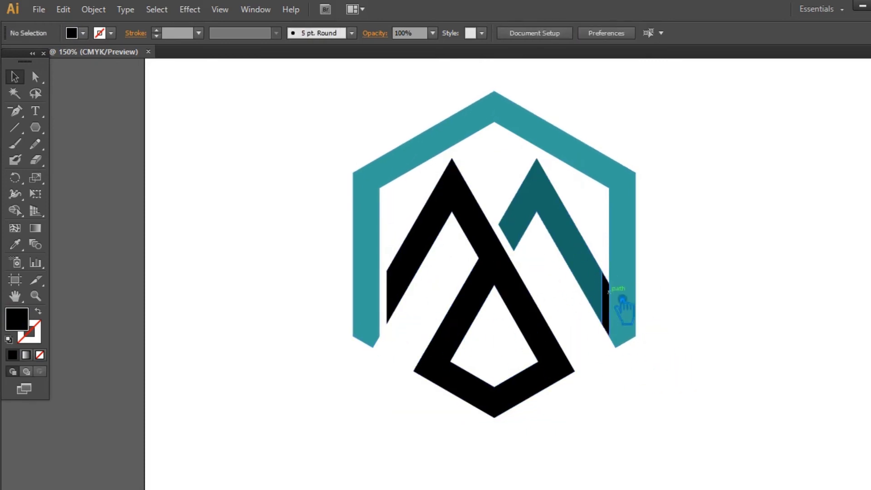
click(605, 295)
key(Delete)
Step: Eyedropper the right peak's dark teal onto the black left-peak-and-triangle shape
click(467, 222)
click(15, 244)
click(371, 206)
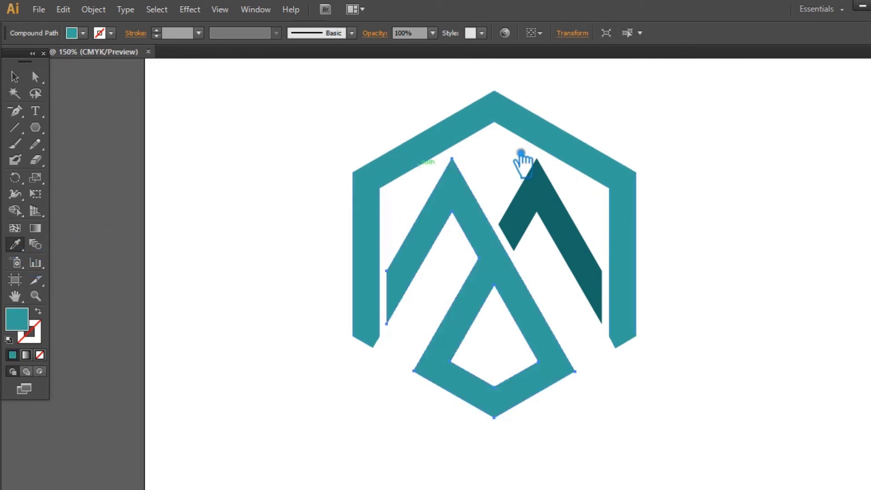
click(554, 198)
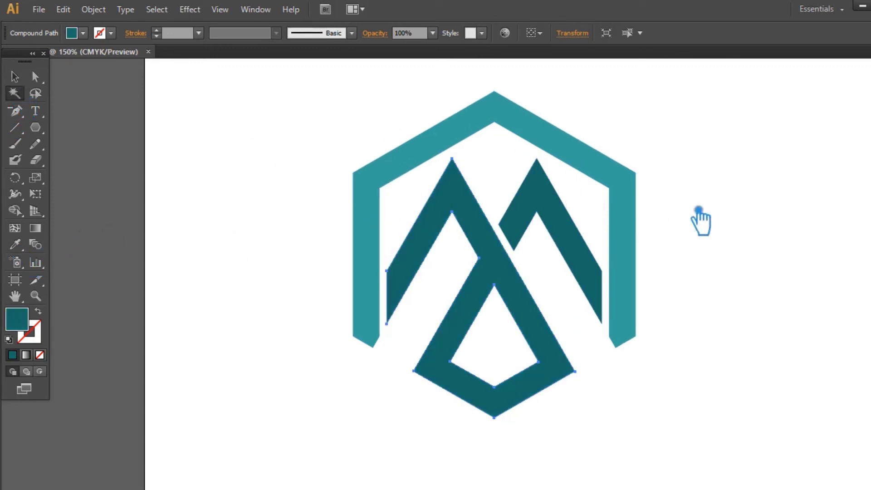
click(721, 227)
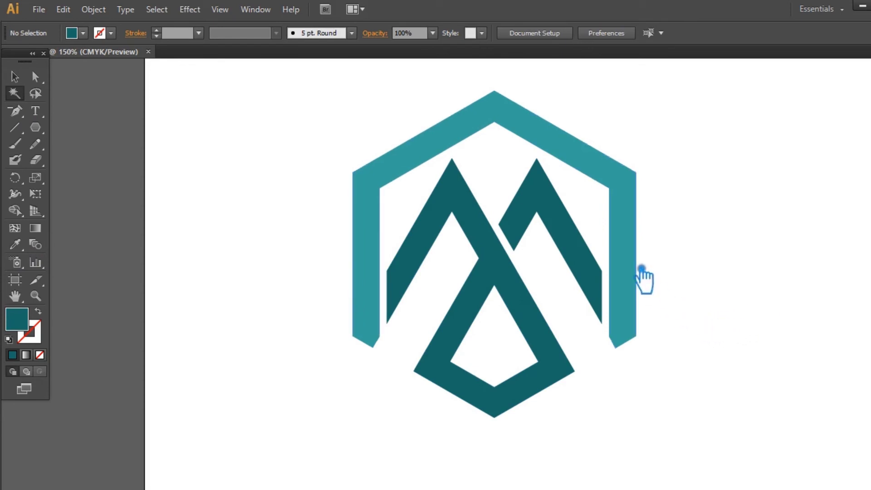
click(639, 268)
click(14, 77)
key(p)
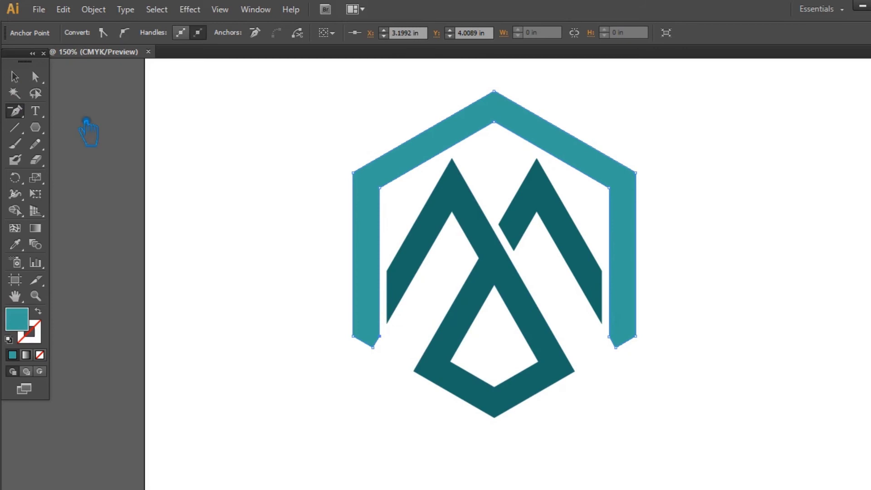
Step: Draw a grey-filled helper rectangle covering the hexagon's right leg
click(14, 76)
click(715, 231)
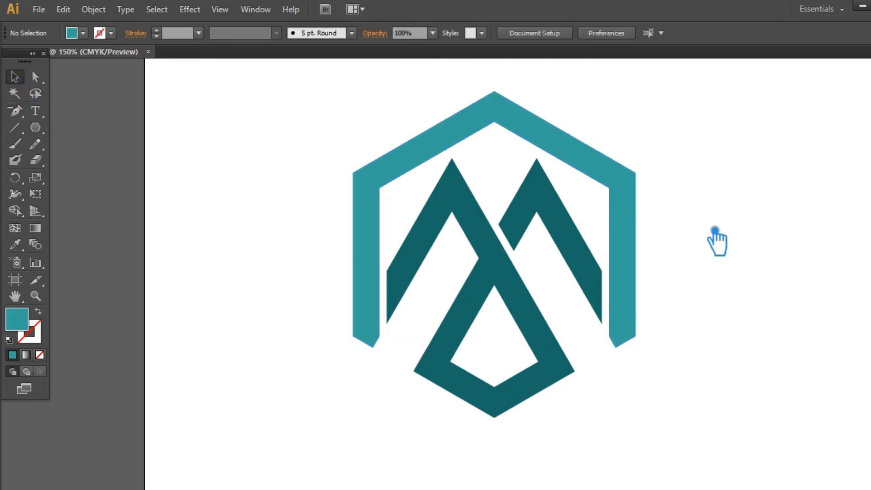
click(631, 252)
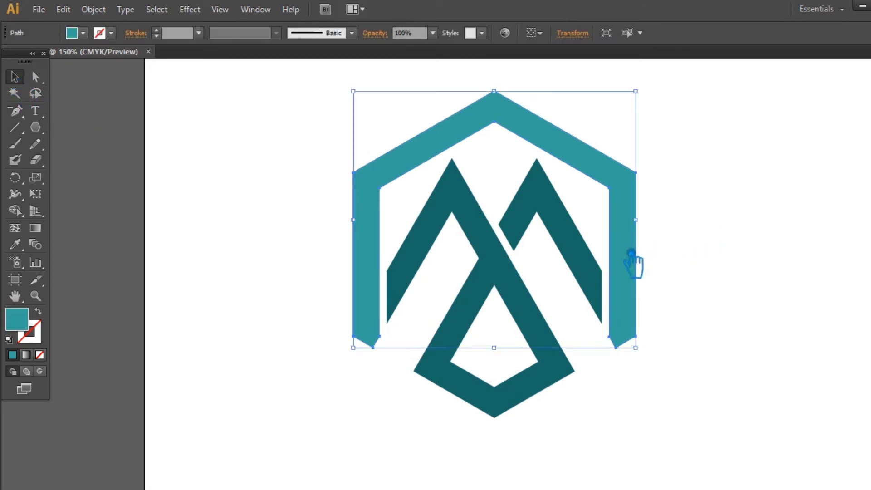
click(89, 154)
drag(46, 132, 67, 128)
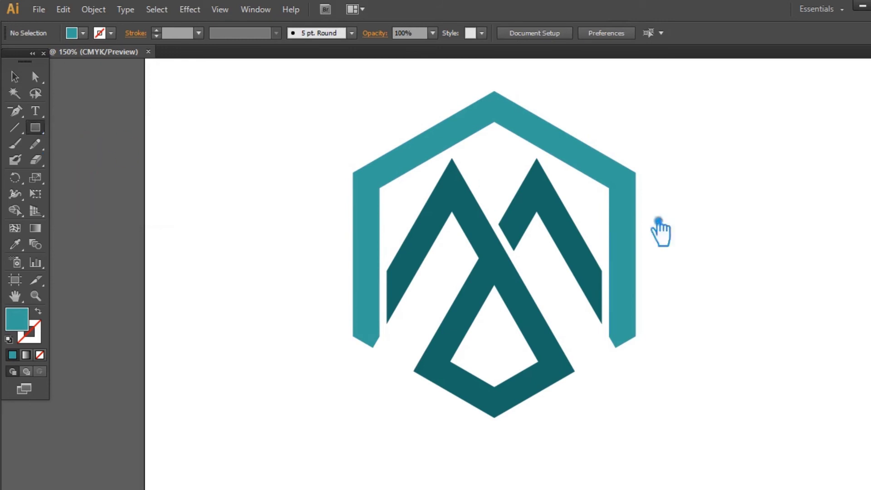
drag(611, 223, 649, 307)
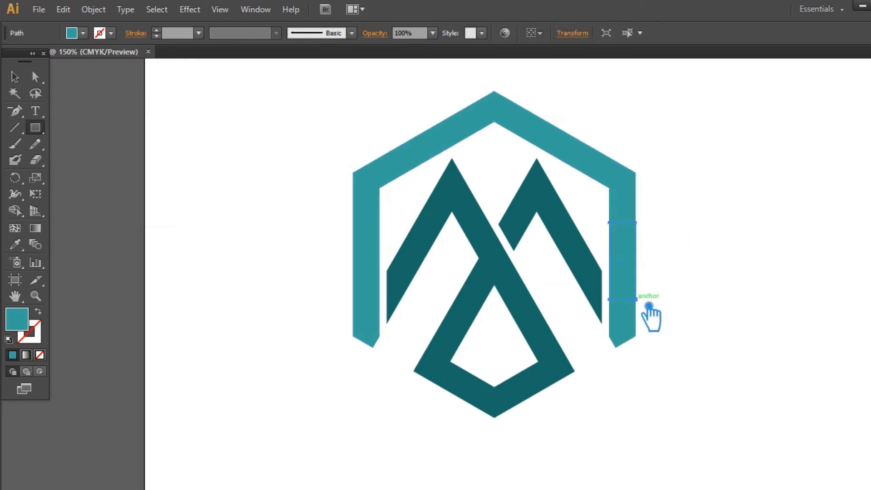
click(16, 244)
click(90, 228)
click(14, 77)
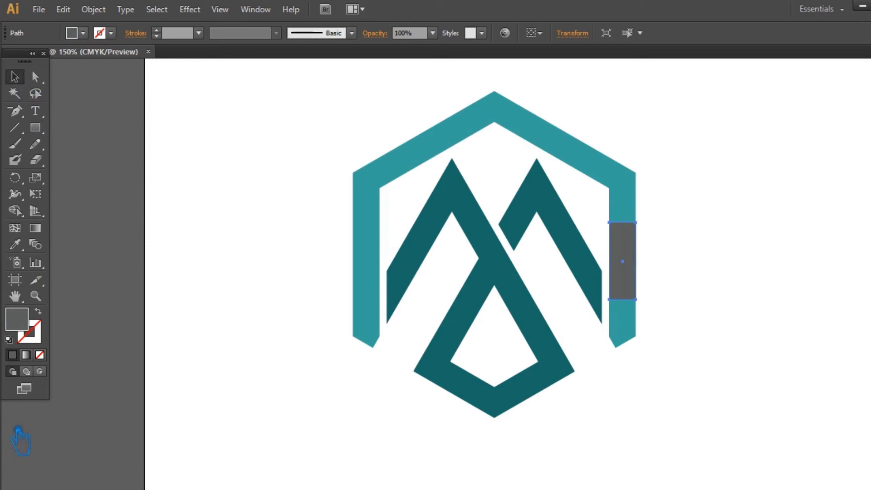
Step: Snap a vertical guide to the rectangle's centre and nudge the leg's bottom anchor onto it
key(ctrl+r)
drag(5, 411, 637, 258)
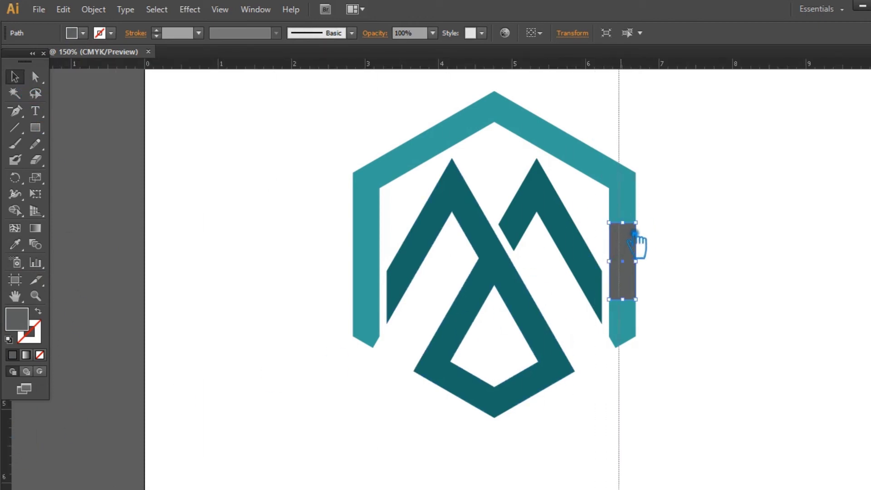
drag(637, 259, 635, 261)
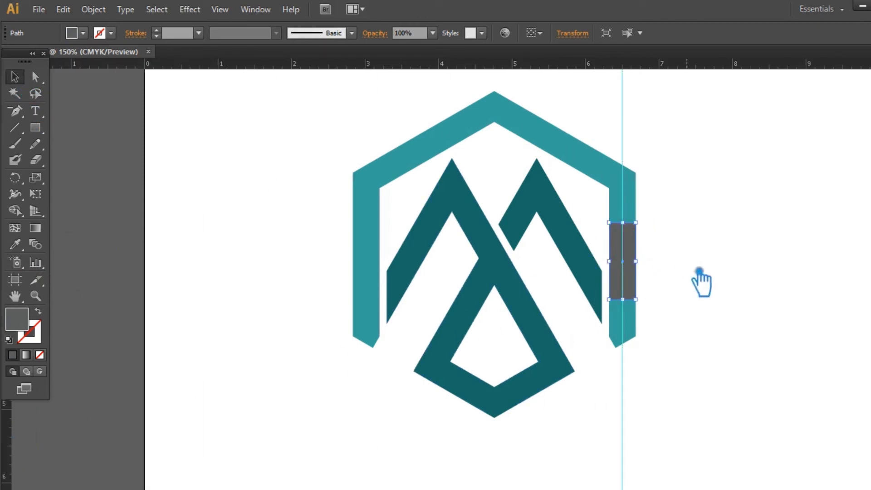
key(a)
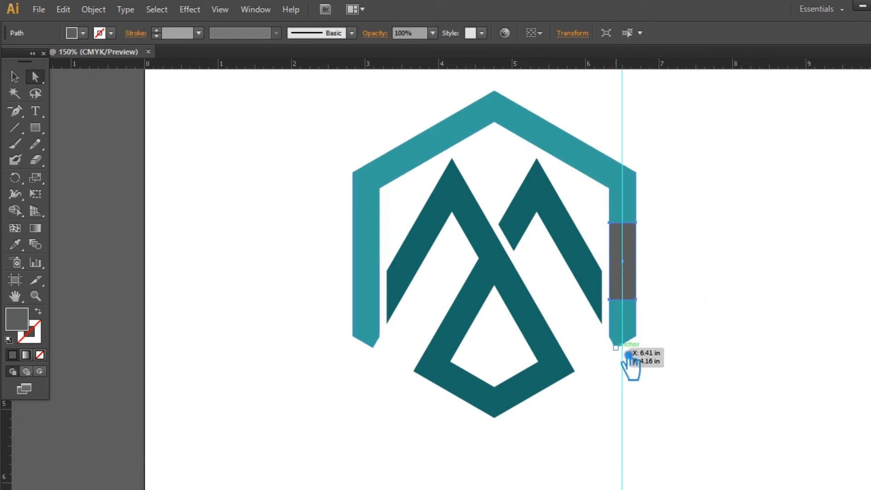
click(628, 353)
key(Right)
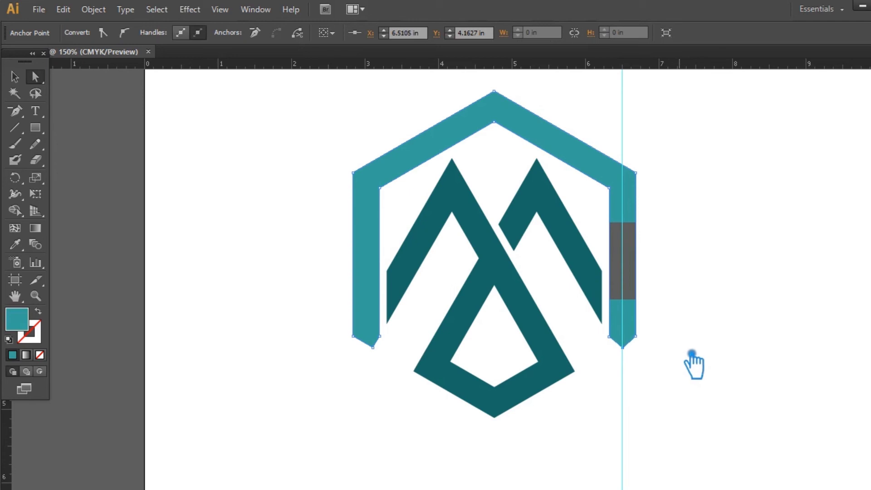
click(692, 365)
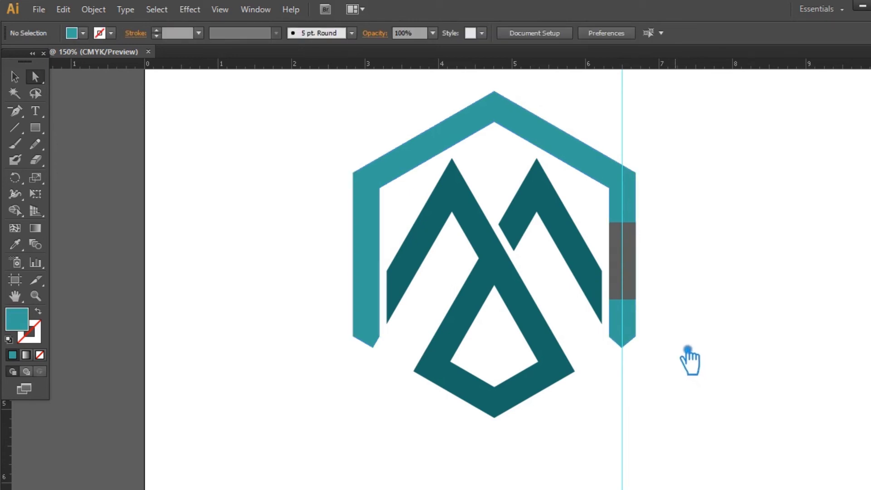
key(ctrl+plus)
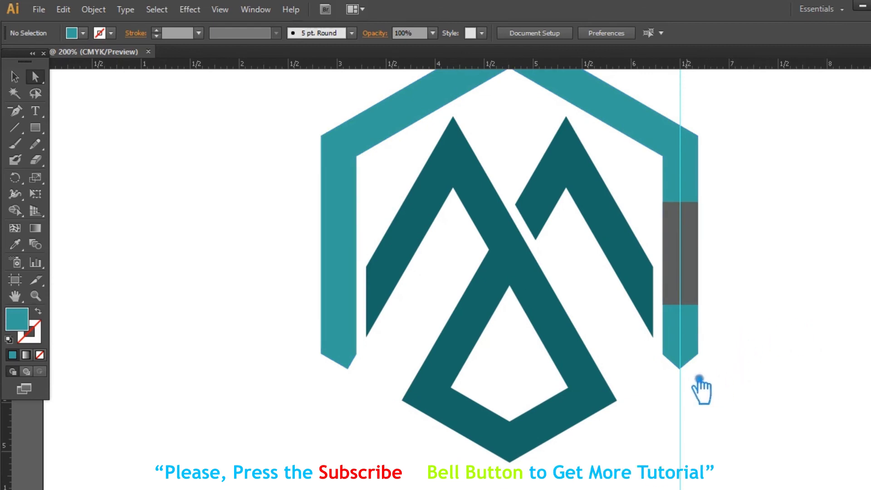
click(699, 379)
click(773, 373)
Step: Remove the helper rectangle and guide, and zoom back out to 150%
key(ctrl+z)
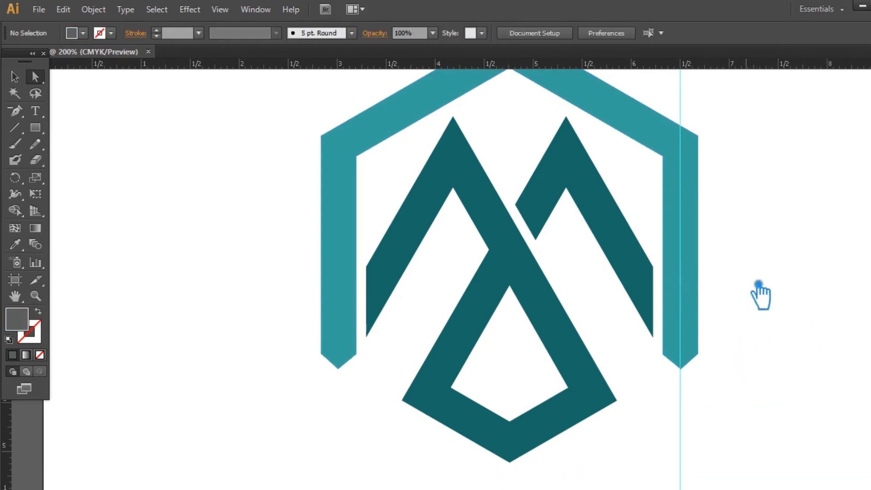
key(ctrl+z)
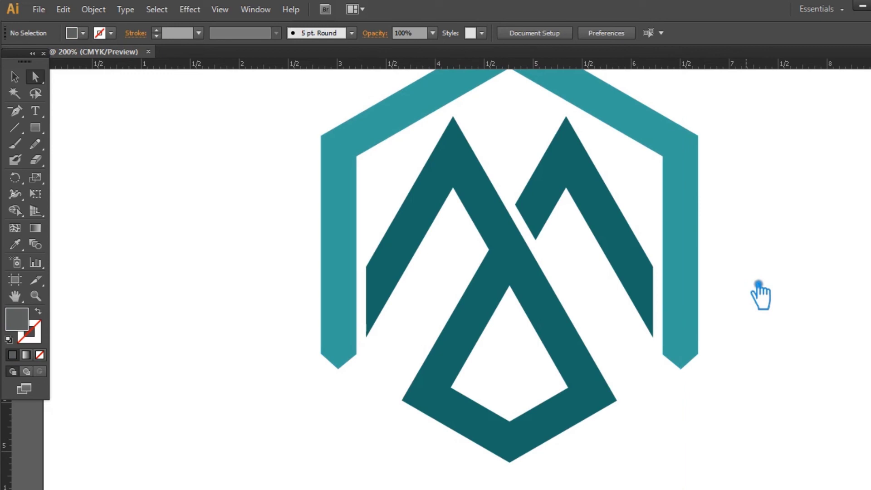
key(ctrl+minus)
key(v)
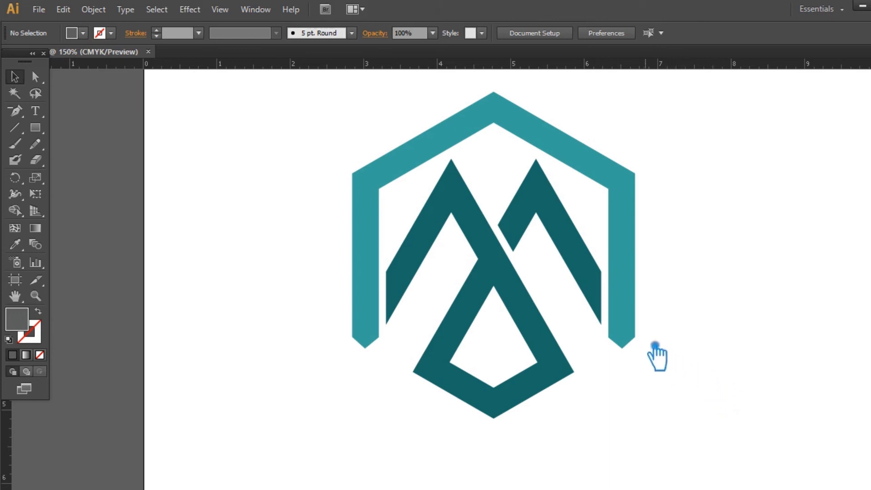
Step: Add anchor points near the base of the hexagon's right and left legs
click(639, 341)
key(p)
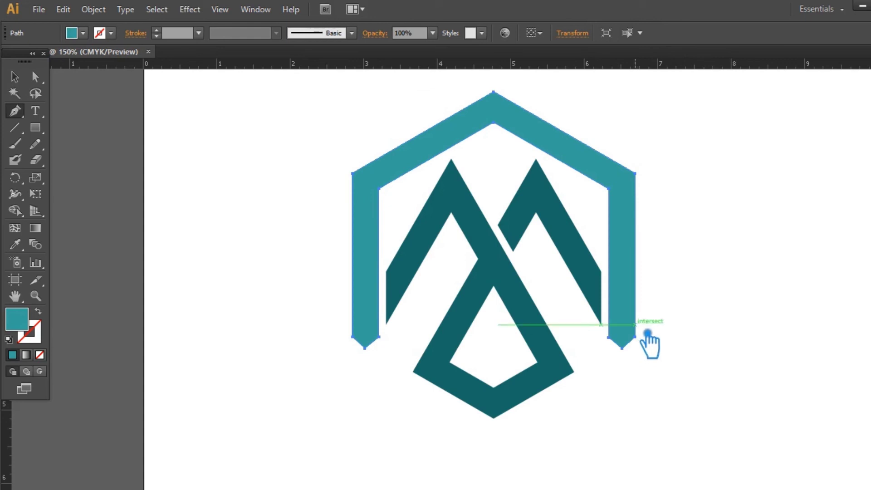
click(635, 325)
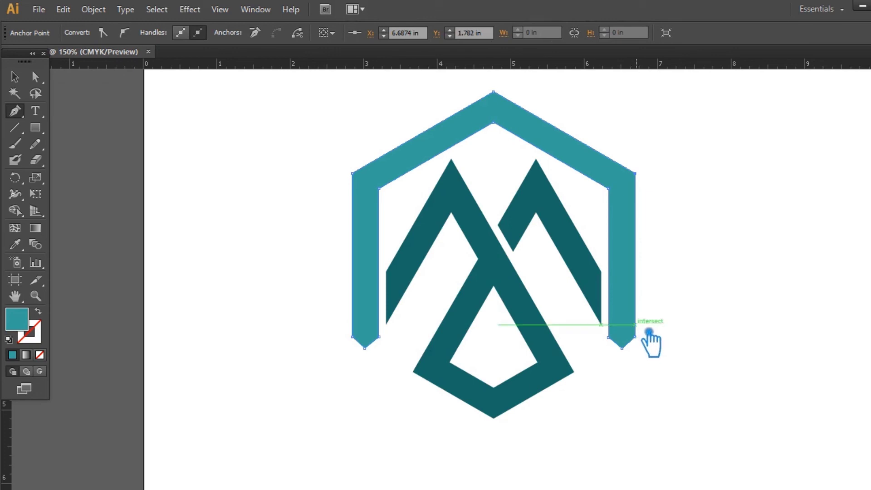
click(363, 333)
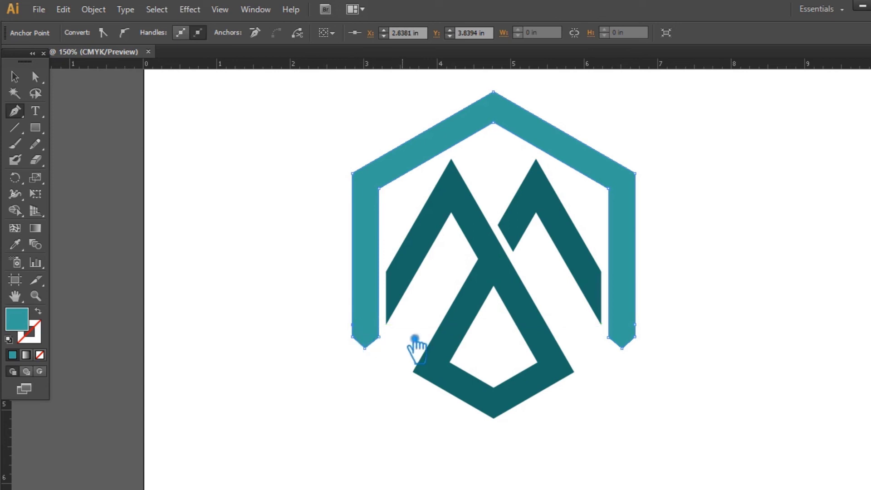
Step: Pull each leg's bottom anchor outward into pointed flared feet
click(635, 336)
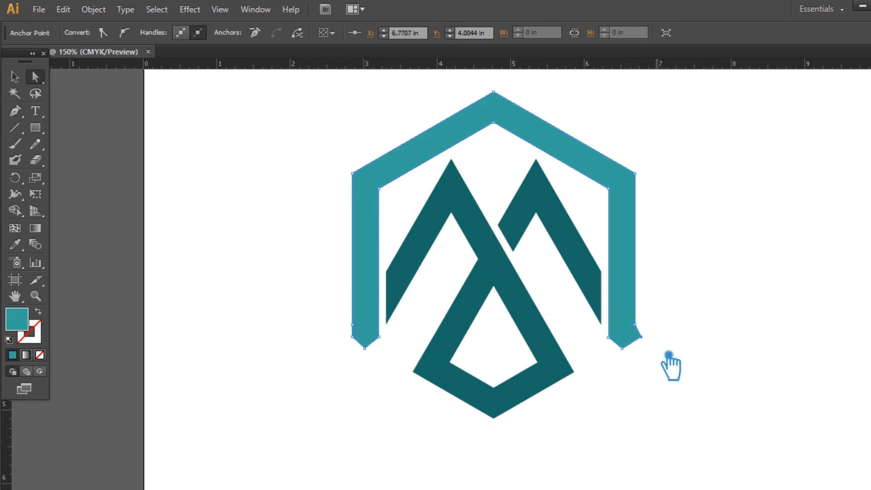
key(Right)
key(Right)
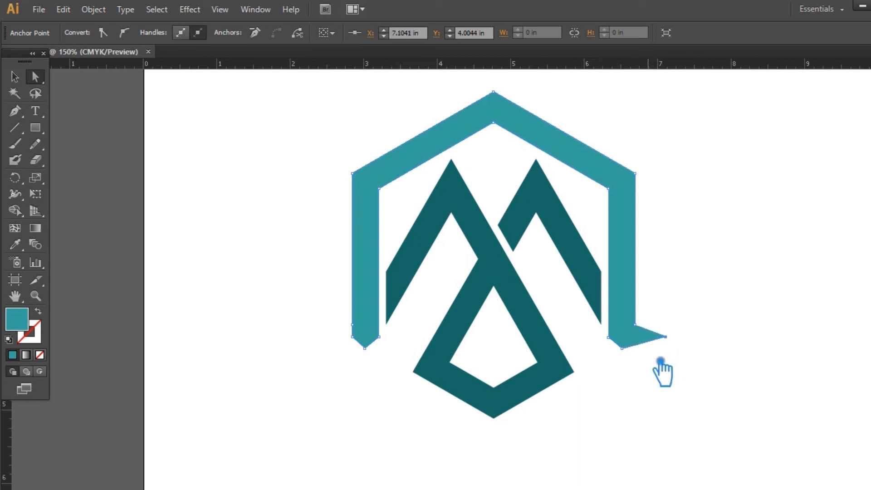
key(Right)
key(Right)
key(Right)
key(Right)
drag(364, 341, 364, 348)
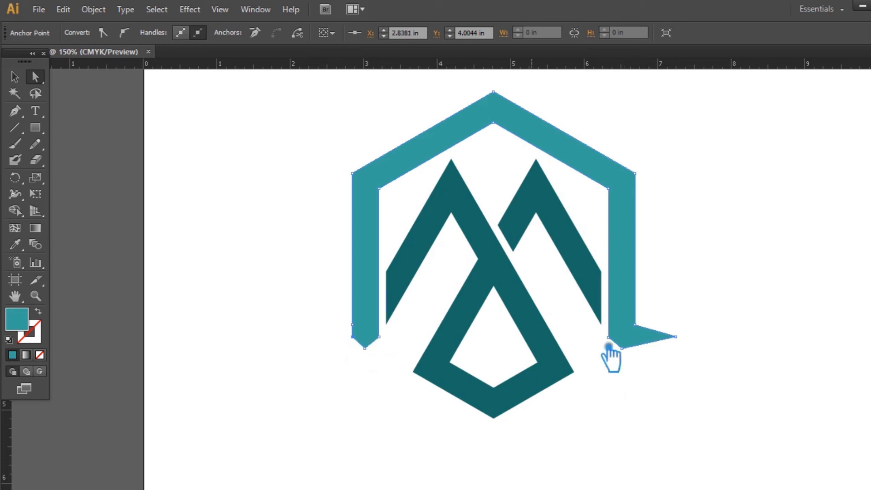
key(Left)
key(Left)
key(Left)
key(Left)
key(Left)
key(Left)
key(Left)
key(Left)
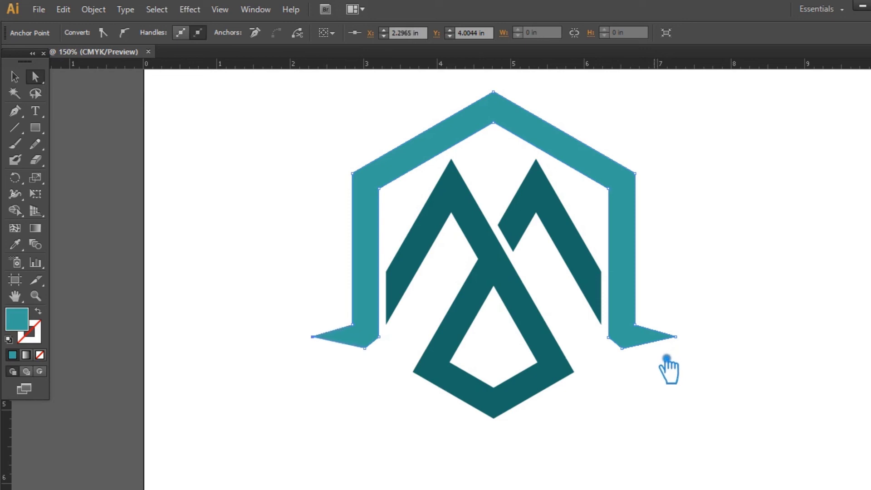
click(15, 76)
click(771, 210)
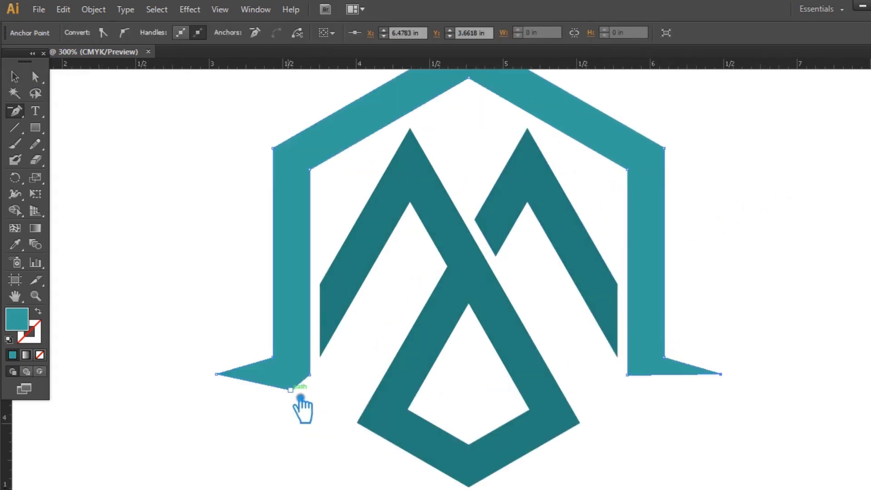
Step: Delete the lowest anchor on the feet to flatten their undersides
click(301, 404)
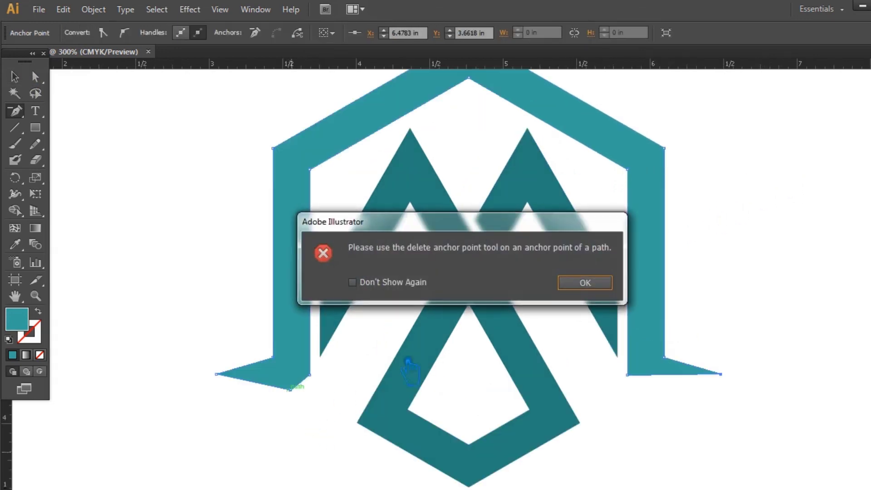
click(290, 389)
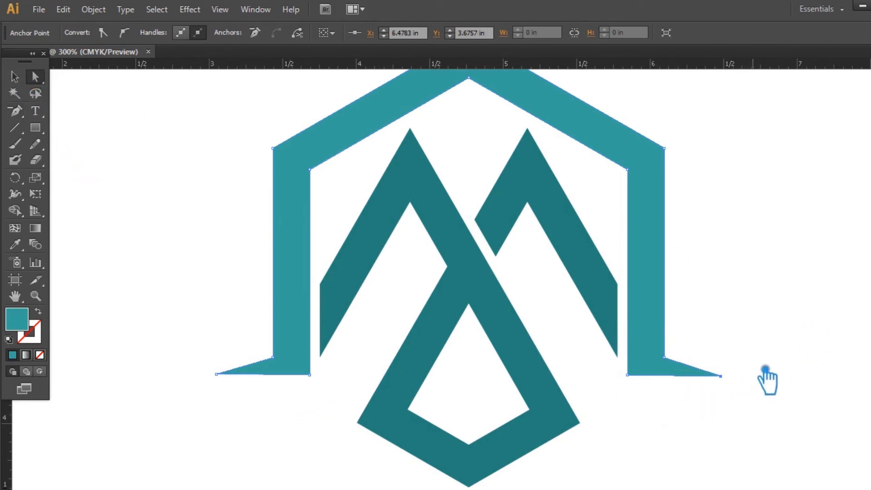
click(786, 343)
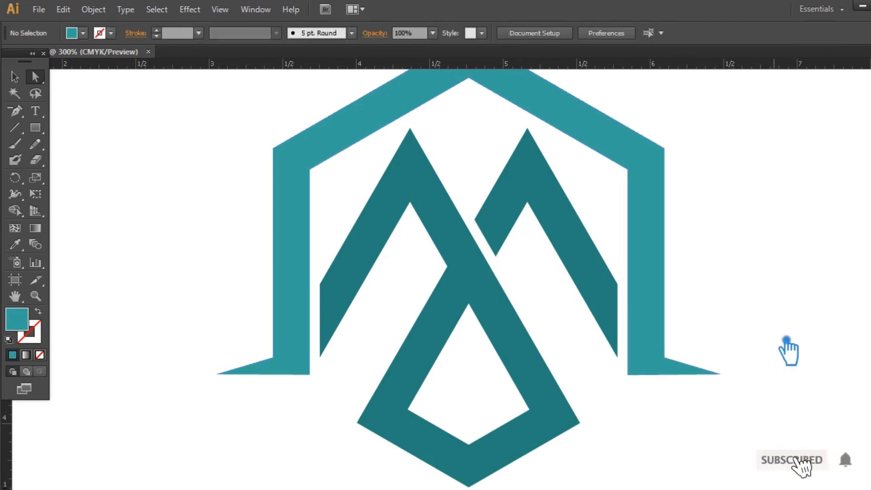
click(15, 111)
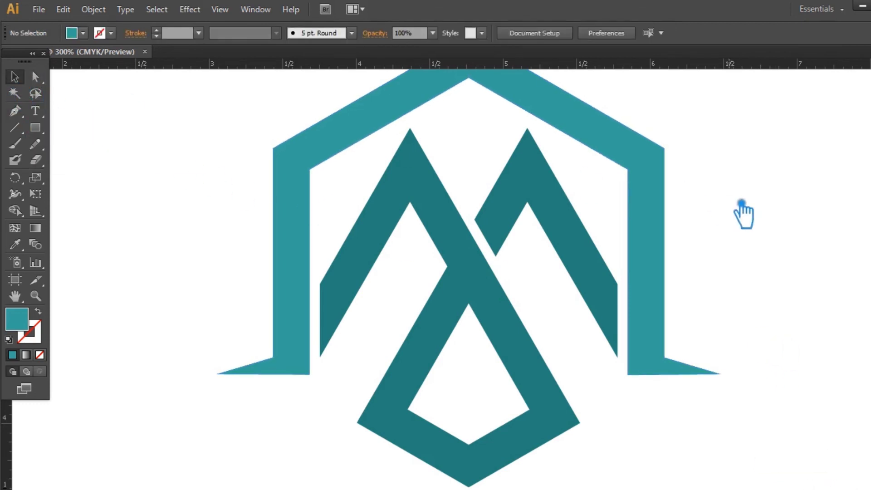
Step: Zoom out and marquee-select the whole logo group to check it
key(ctrl+minus)
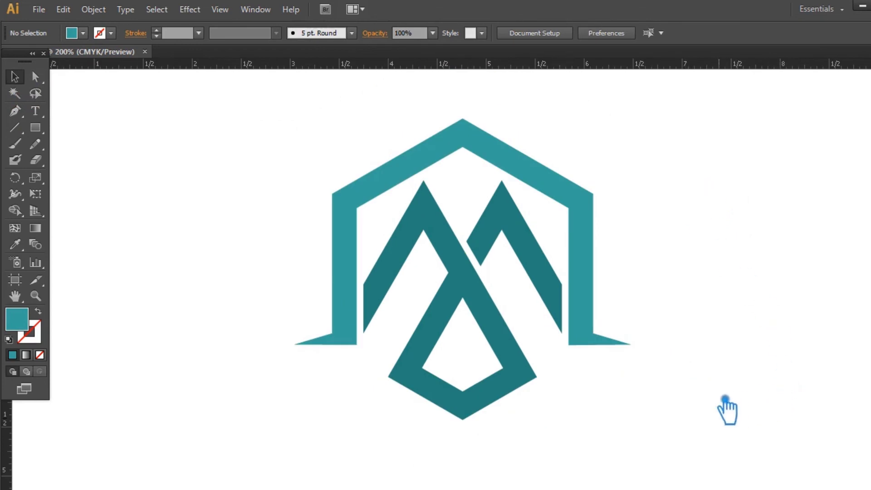
drag(401, 230, 249, 136)
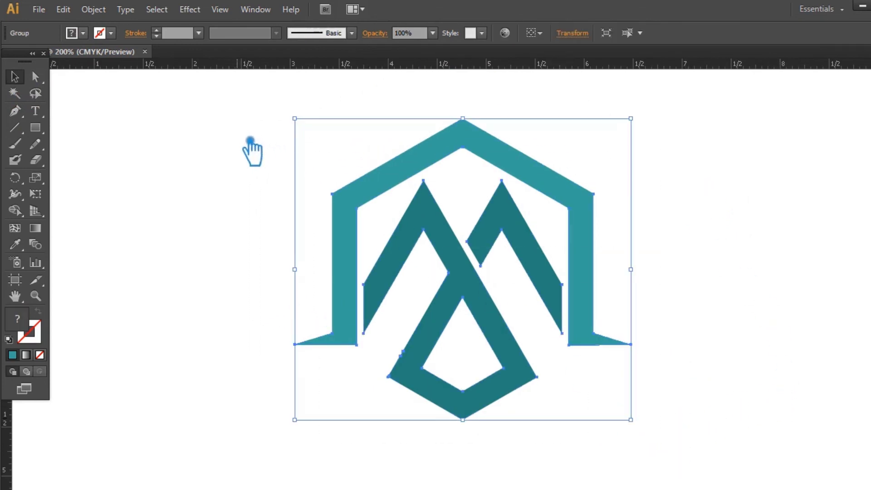
click(693, 236)
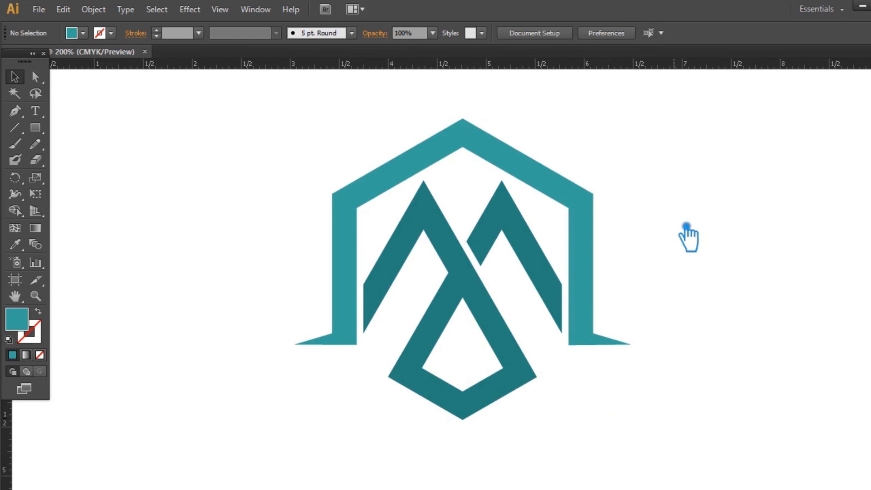